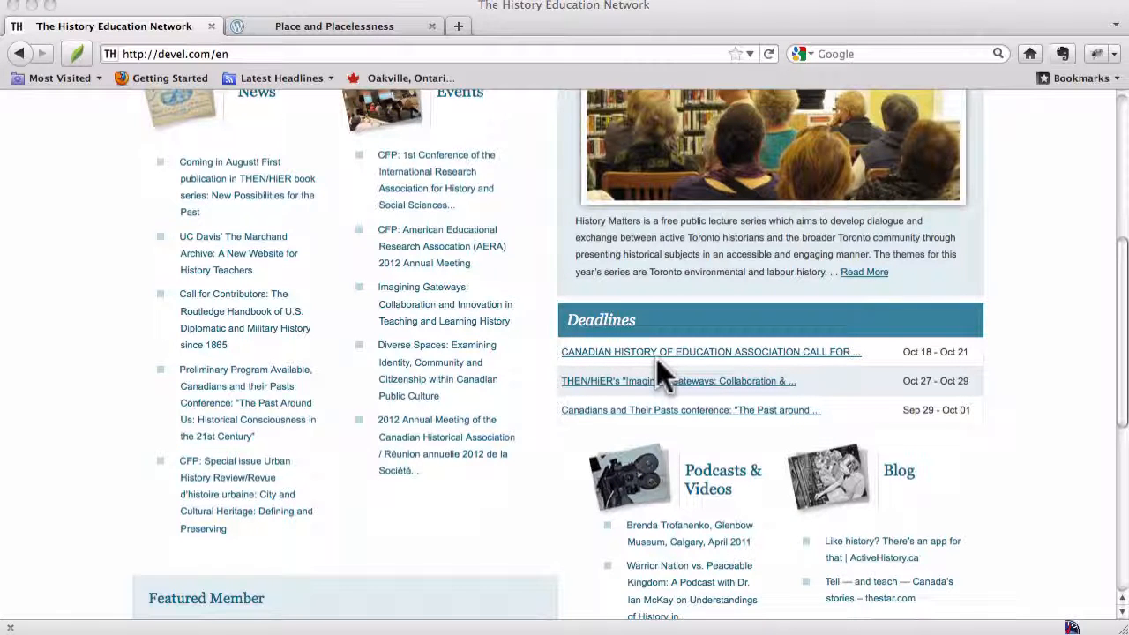
Start a new Deadline entry from the site's Contribute section by way of its Create Content page.
{"action": "scroll", "coordinate": [651, 363], "scroll_direction": "up", "scroll_amount": 5}
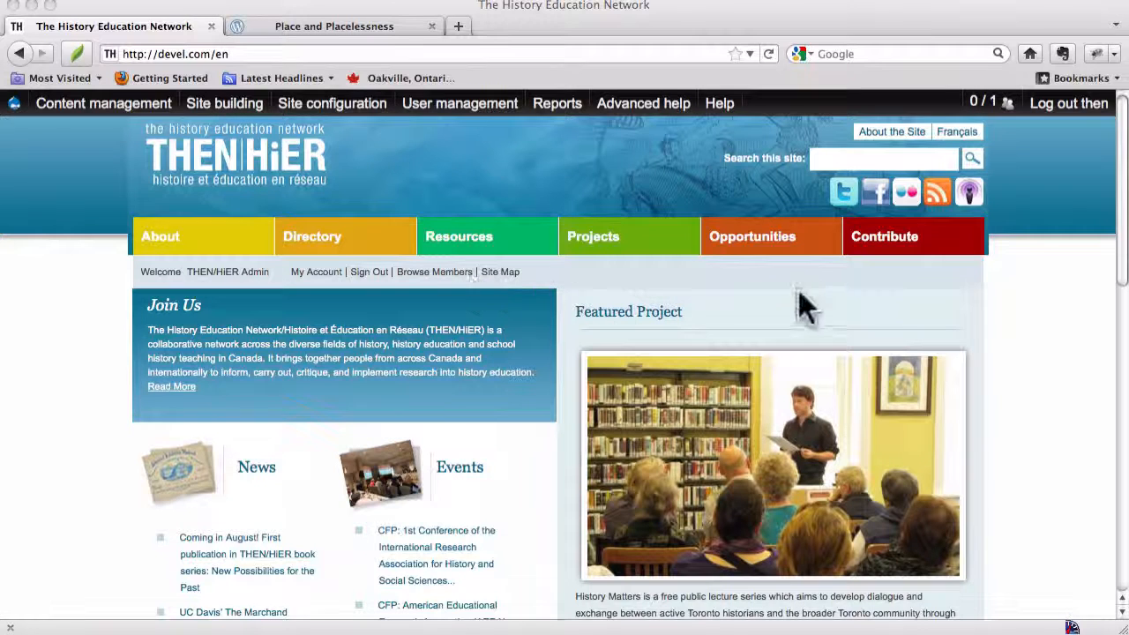
{"action": "left_click", "coordinate": [879, 239]}
{"action": "left_click", "coordinate": [881, 240]}
{"action": "left_click", "coordinate": [879, 245]}
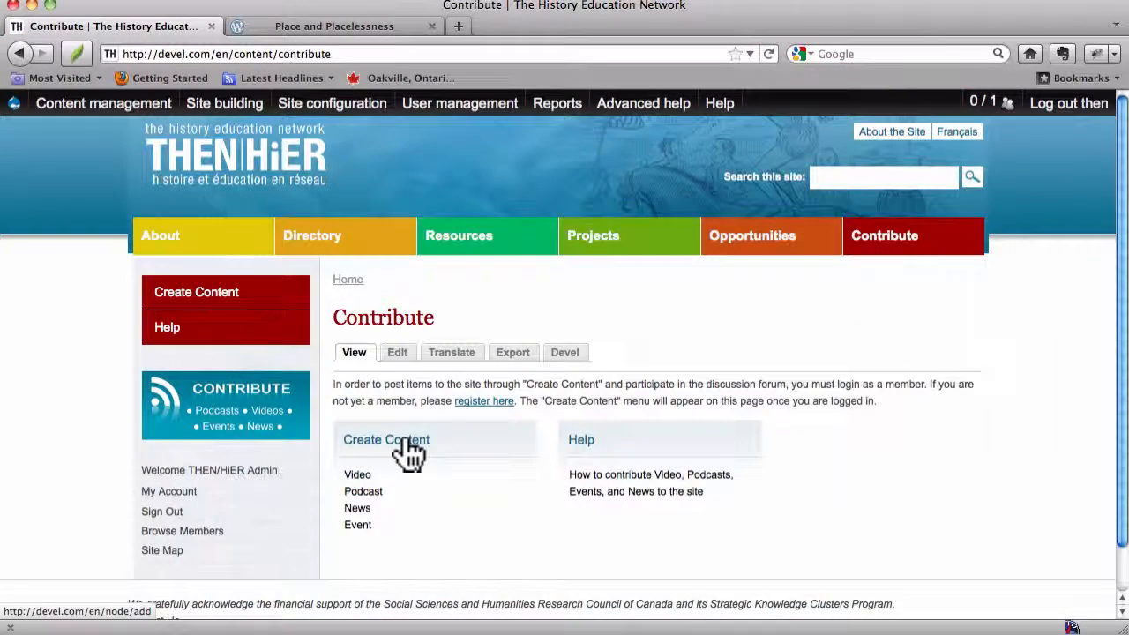
{"action": "left_click", "coordinate": [432, 443]}
{"action": "scroll", "coordinate": [402, 434], "scroll_direction": "down", "scroll_amount": 3}
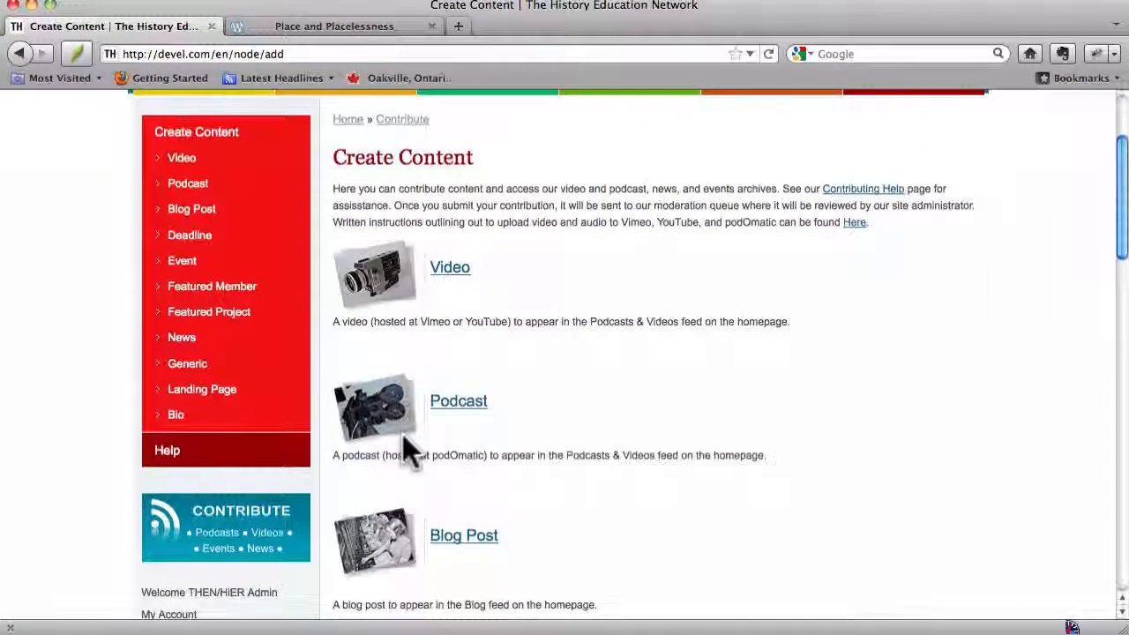
{"action": "scroll", "coordinate": [404, 439], "scroll_direction": "down", "scroll_amount": 6}
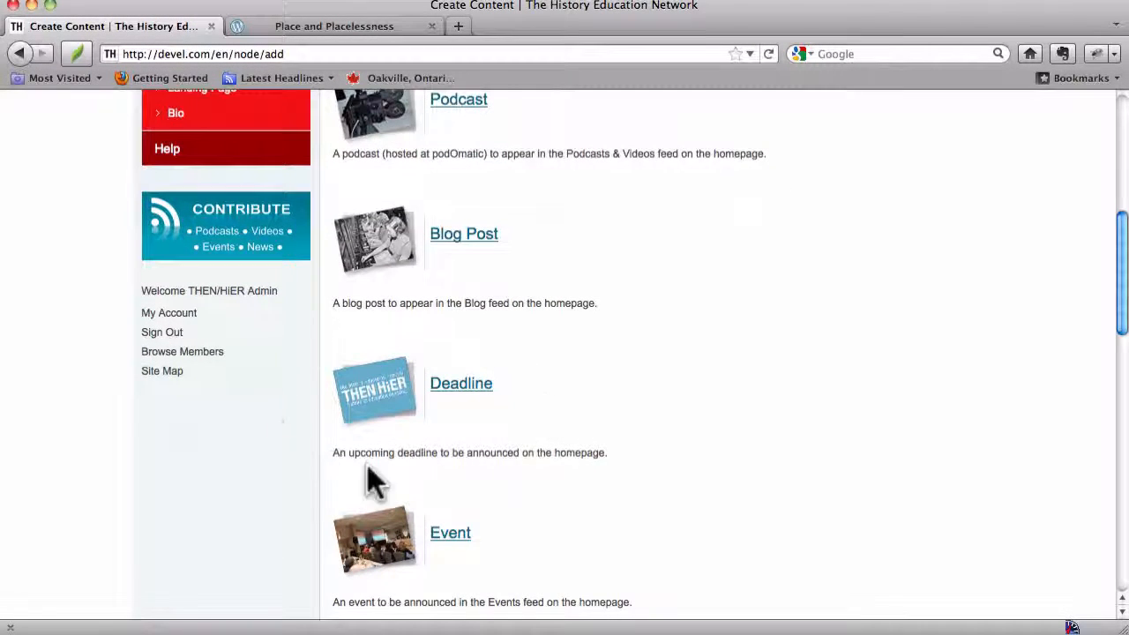
{"action": "left_click", "coordinate": [459, 387]}
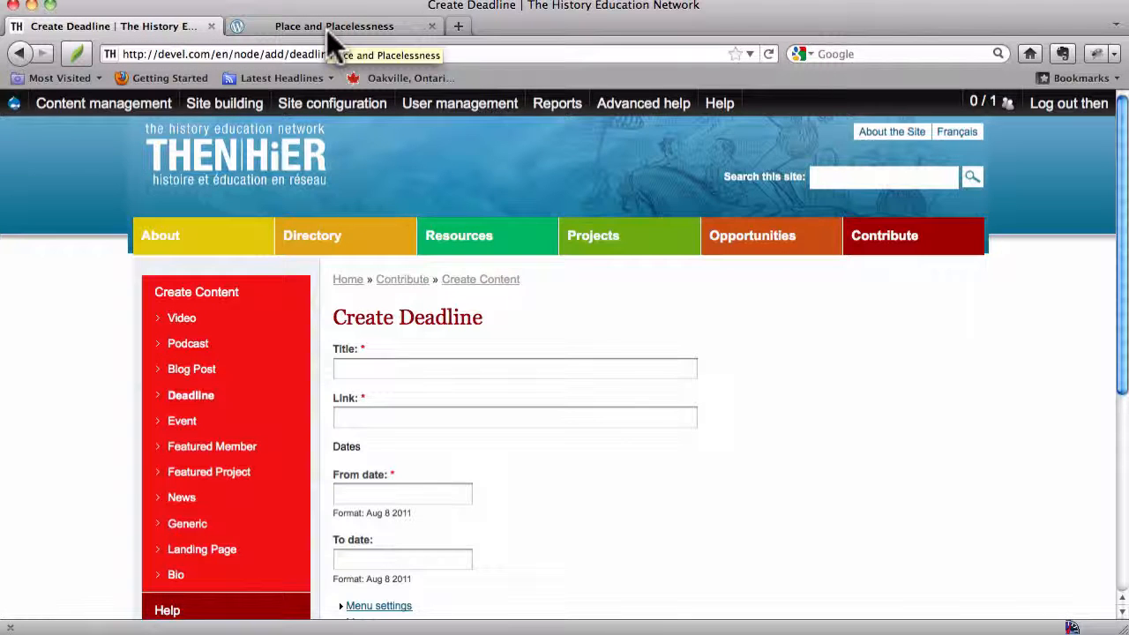
Copy the heading "Place and Placelessness" from the workshop website into the deadline's Title.
{"action": "left_click", "coordinate": [326, 29]}
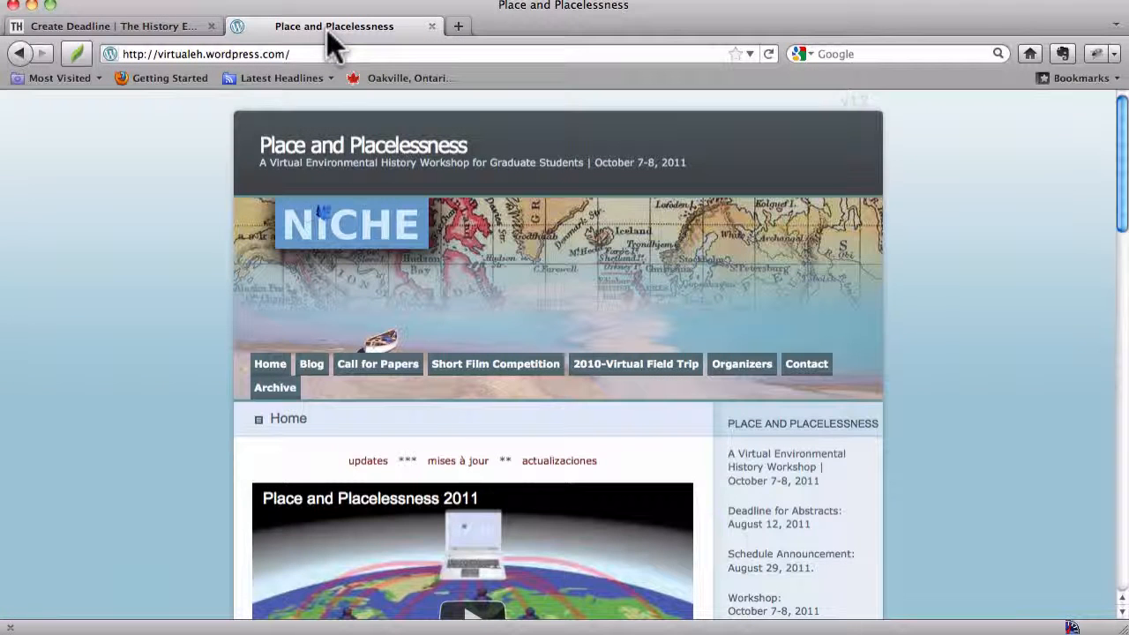
{"action": "left_click", "coordinate": [257, 141]}
{"action": "left_click_drag", "start_coordinate": [258, 140], "coordinate": [476, 147]}
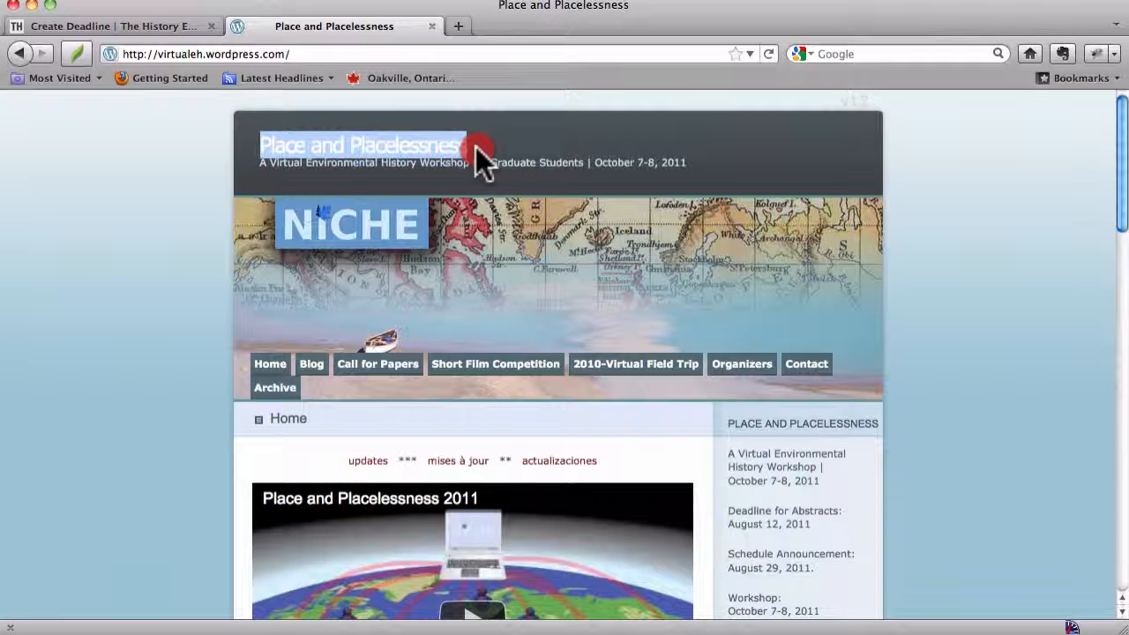
{"action": "mouse_move", "coordinate": [475, 146]}
{"action": "left_mouse_down"}
{"action": "mouse_move", "coordinate": [452, 148]}
{"action": "mouse_move", "coordinate": [475, 144]}
{"action": "left_mouse_up"}
{"action": "key", "text": "super+c"}
{"action": "left_click", "coordinate": [158, 23]}
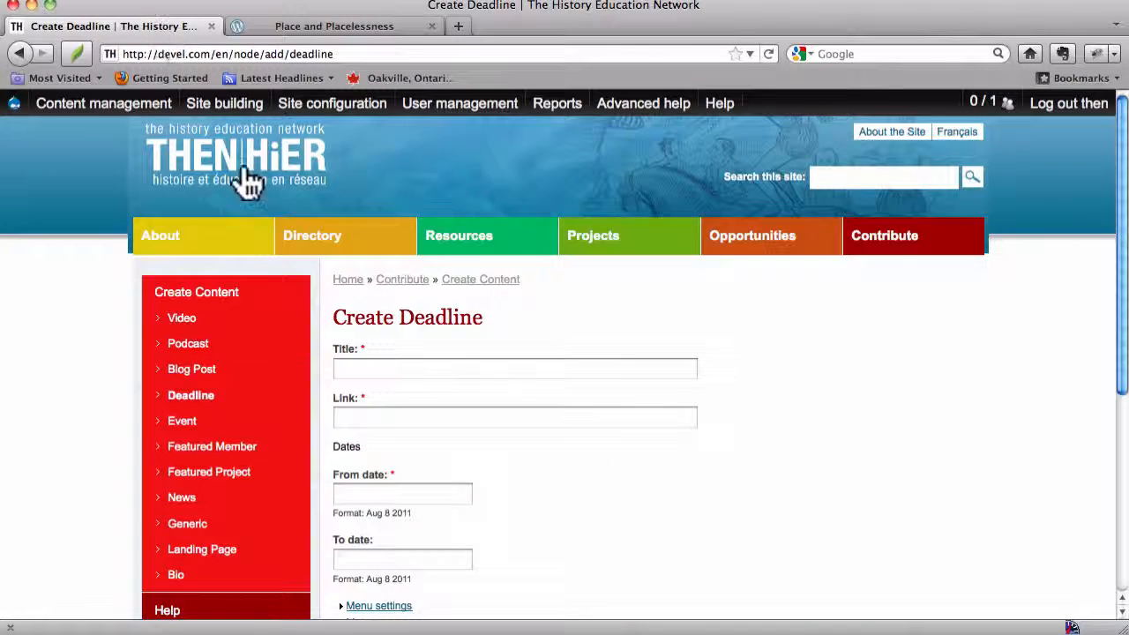
{"action": "left_click", "coordinate": [407, 367]}
{"action": "key", "text": "super+v"}
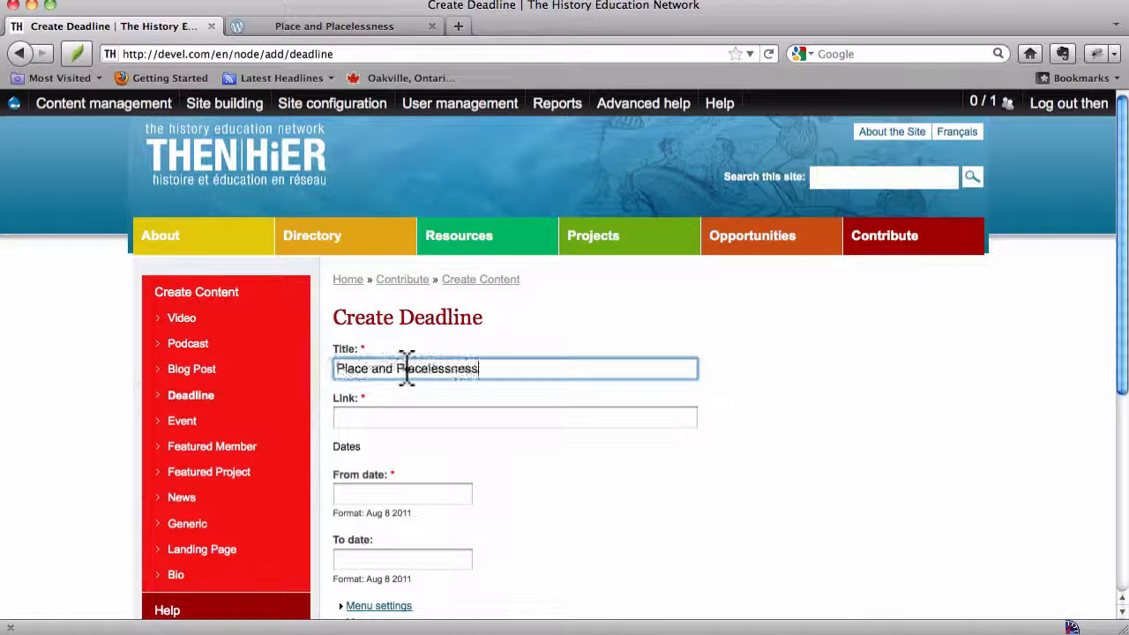
{"action": "left_click", "coordinate": [554, 318]}
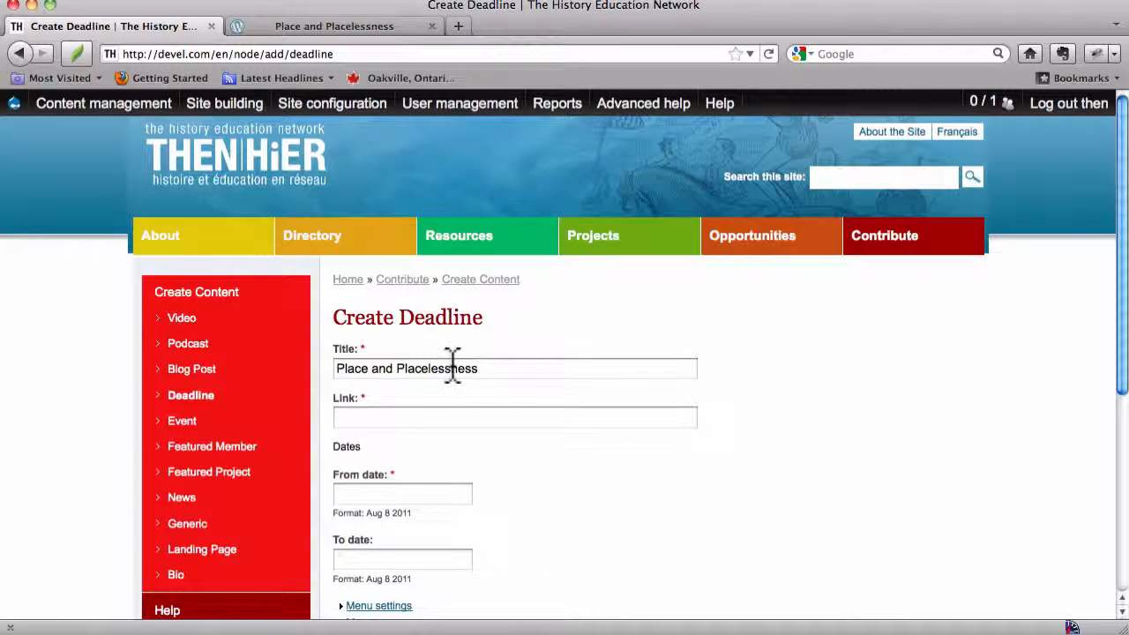
{"action": "left_click", "coordinate": [412, 419]}
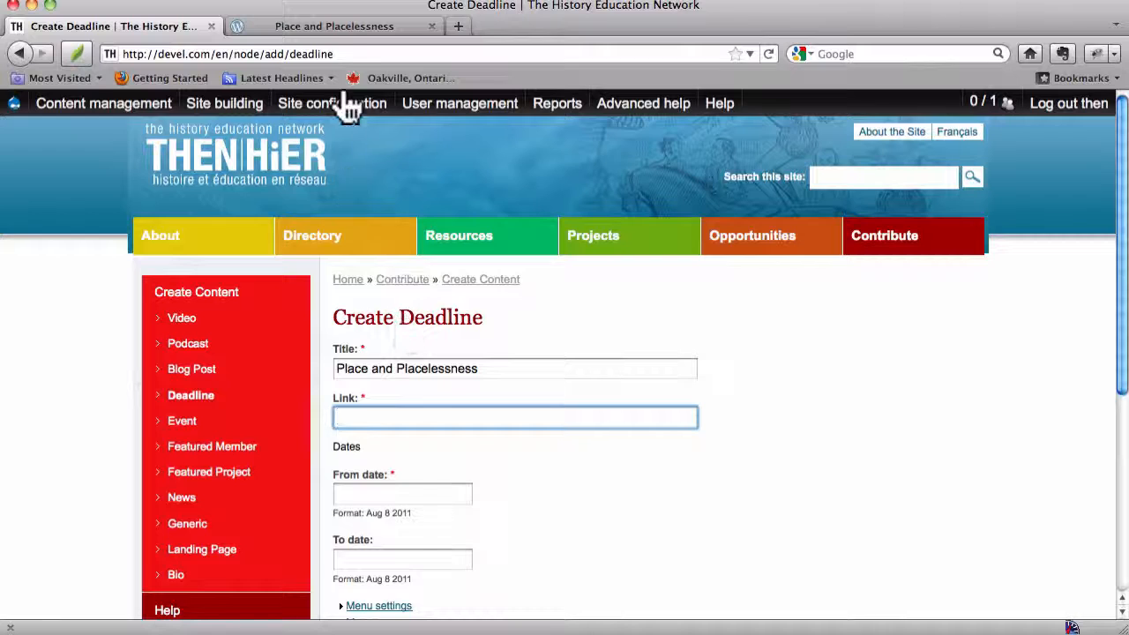
{"action": "left_click", "coordinate": [349, 27]}
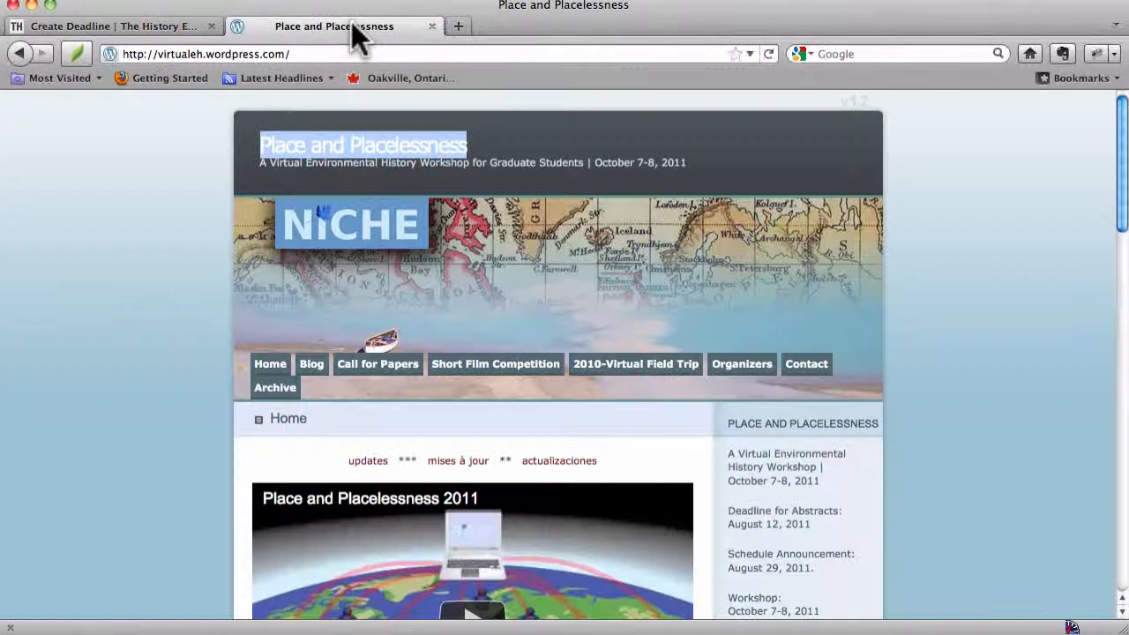
{"action": "left_click", "coordinate": [280, 54]}
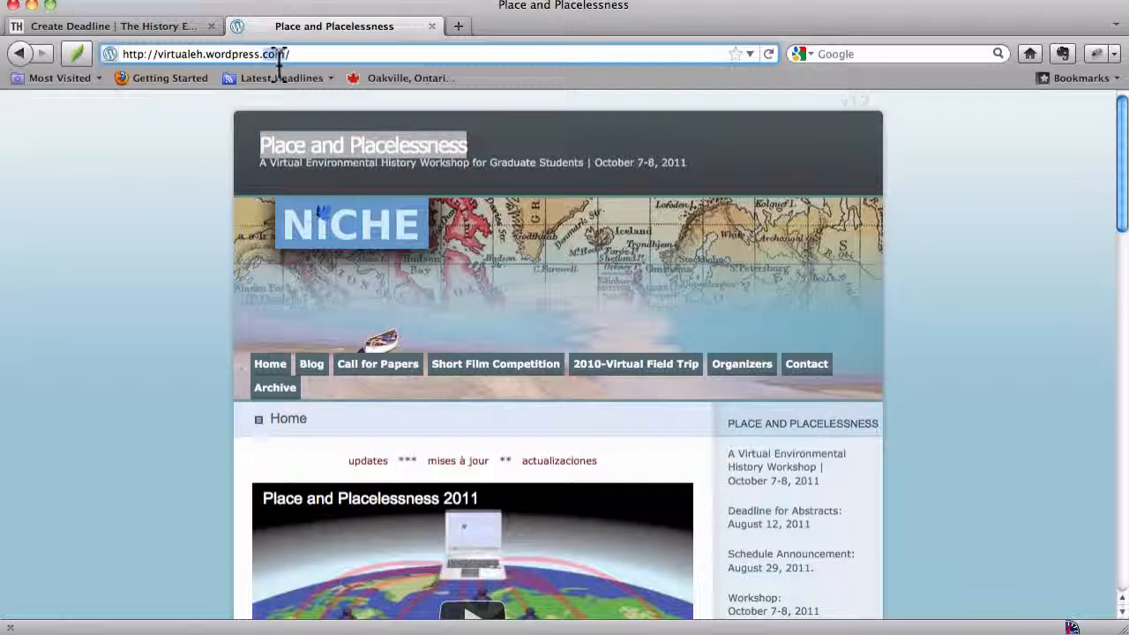
{"action": "left_click", "coordinate": [196, 54]}
{"action": "key", "text": "super+c"}
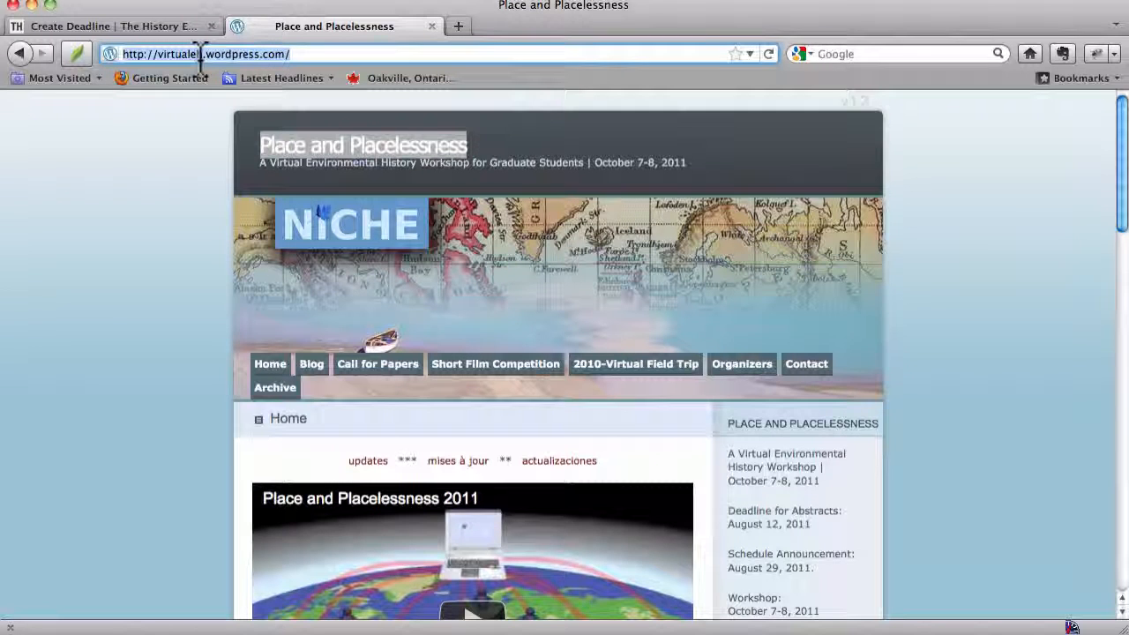
{"action": "left_click", "coordinate": [164, 25]}
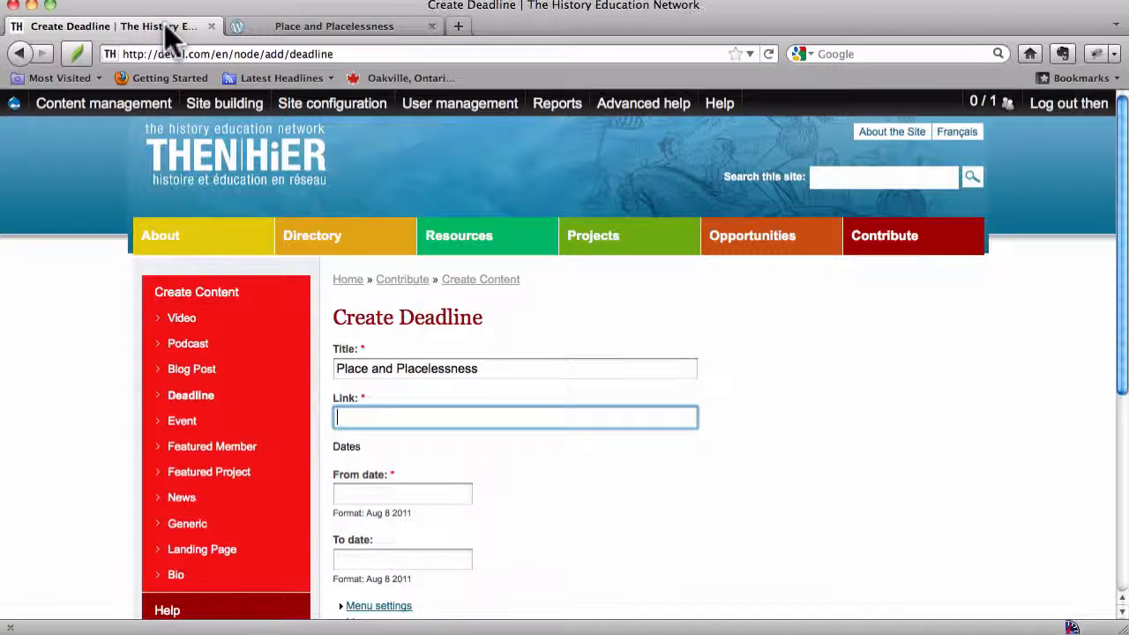
{"action": "left_click", "coordinate": [432, 417]}
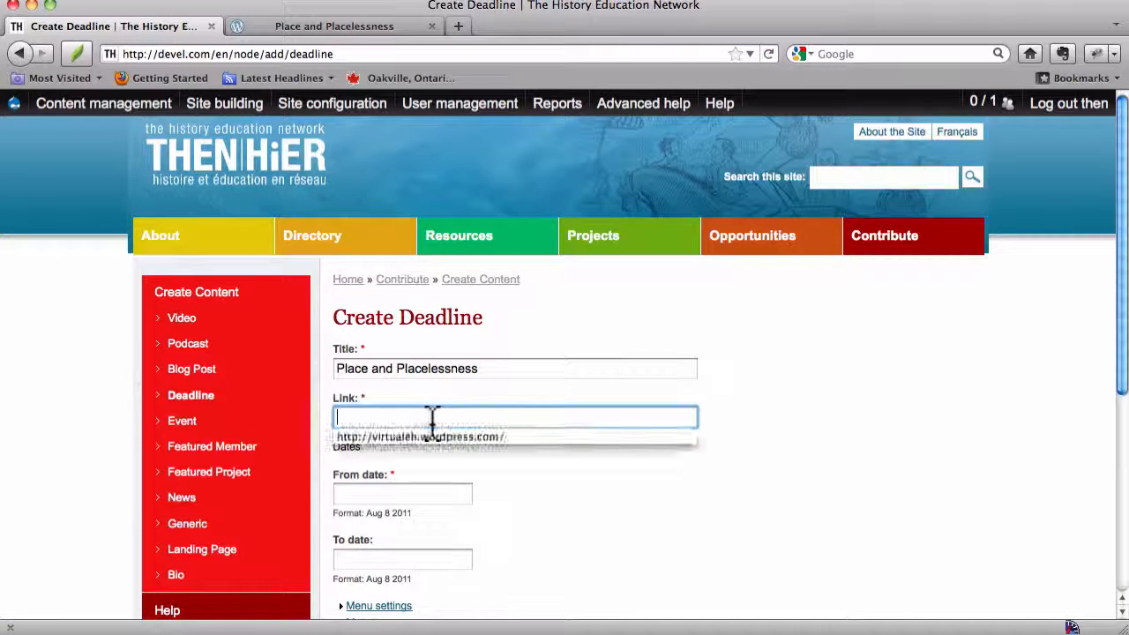
{"action": "key", "text": "super+v"}
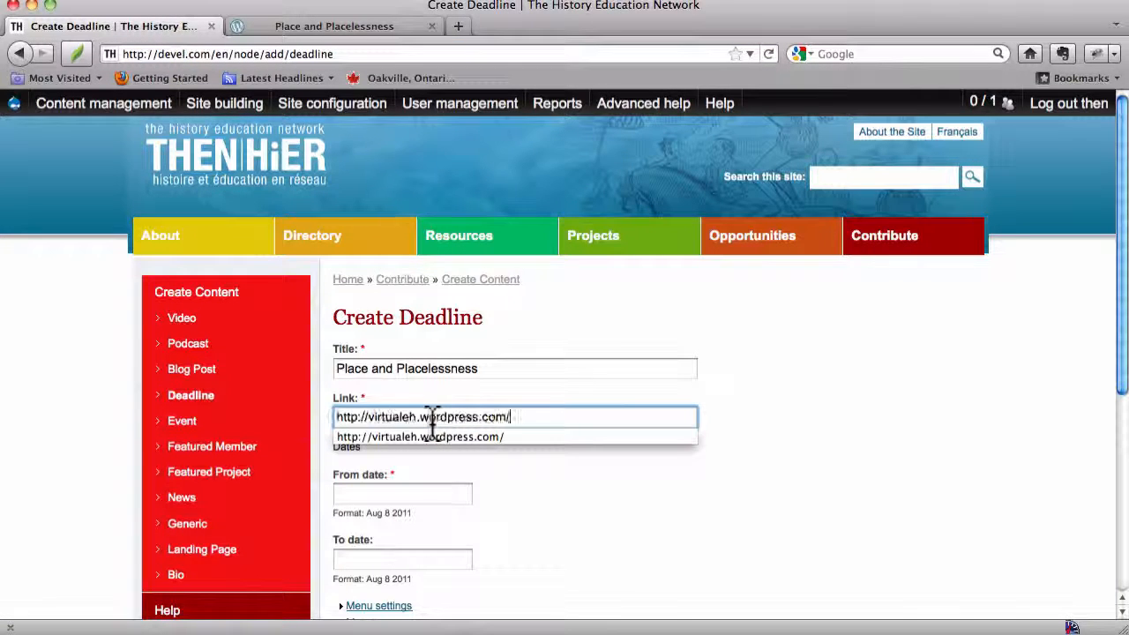
{"action": "left_click", "coordinate": [570, 369]}
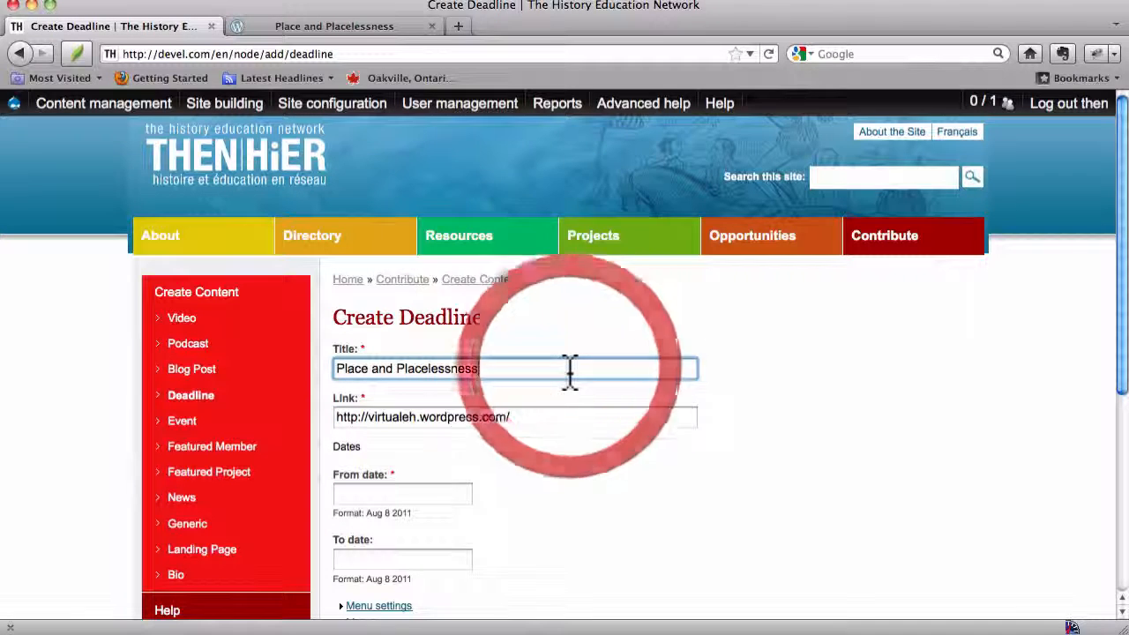
{"action": "left_click", "coordinate": [583, 420]}
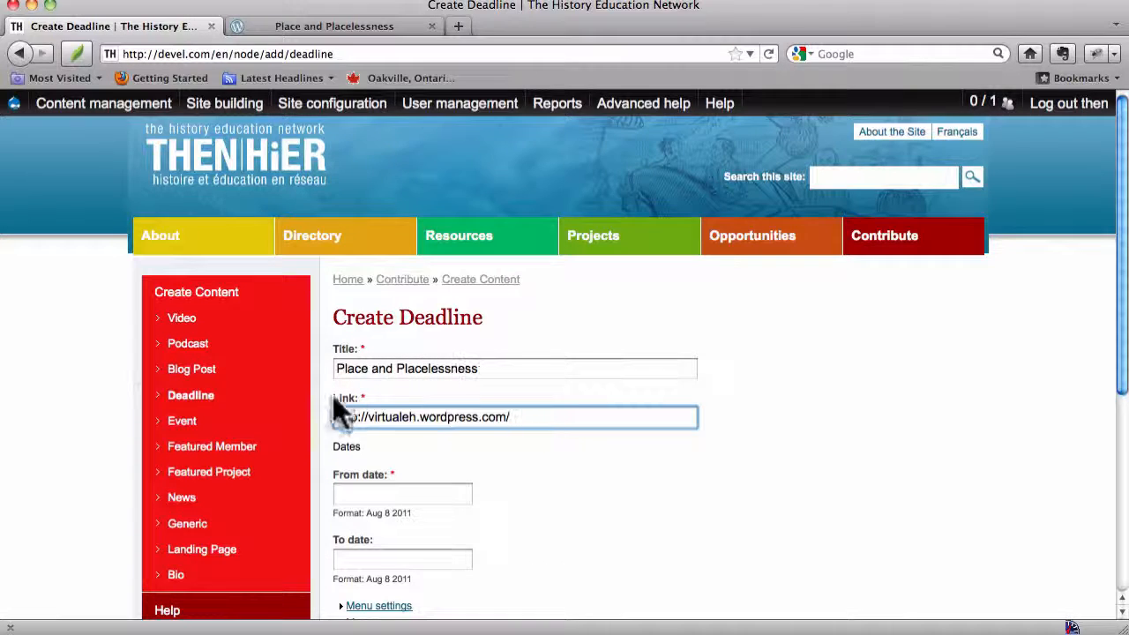
Check the workshop dates on the Place and Placelessness site and set the deadline's From date to Oct 7 2011.
{"action": "scroll", "coordinate": [528, 414], "scroll_direction": "down", "scroll_amount": 3}
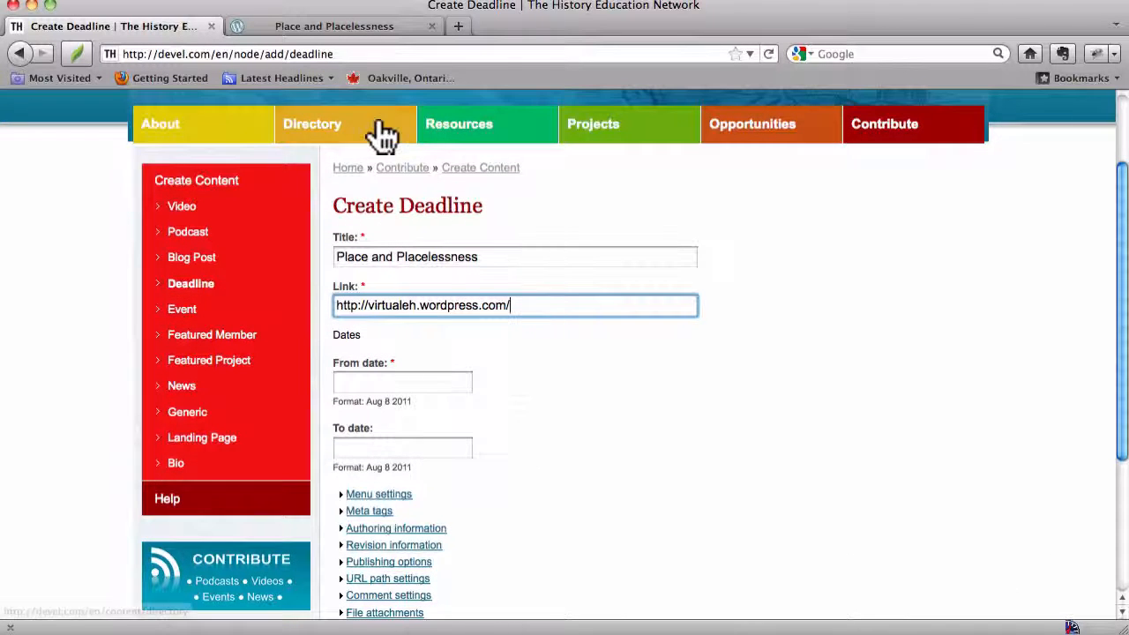
{"action": "left_click", "coordinate": [366, 37]}
{"action": "left_click_drag", "start_coordinate": [260, 146], "coordinate": [618, 149]}
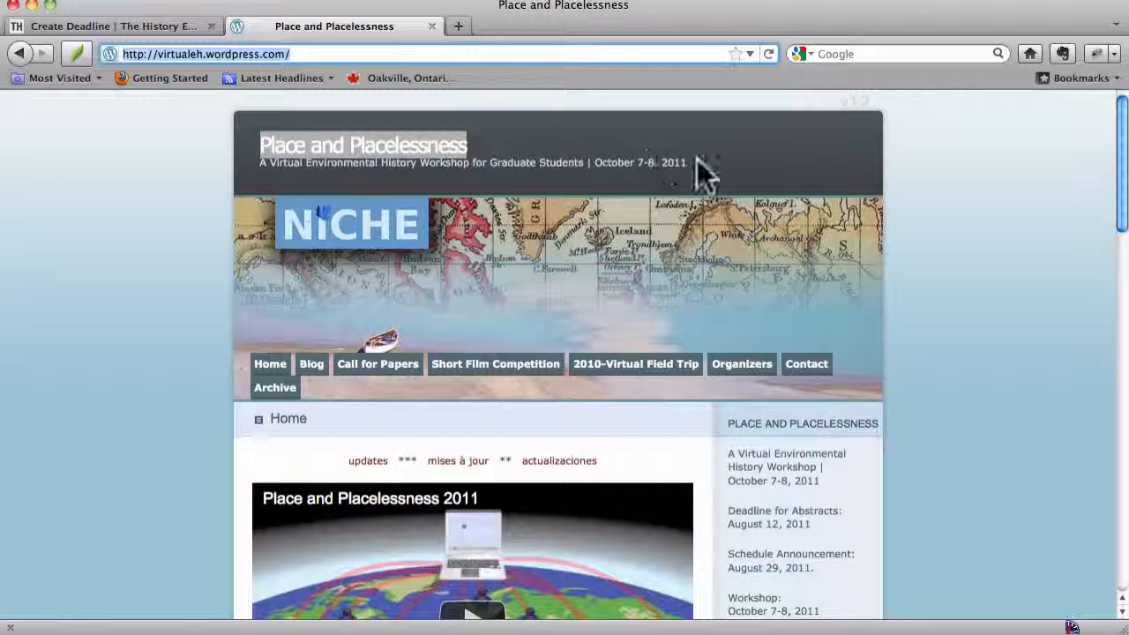
{"action": "left_click", "coordinate": [185, 26]}
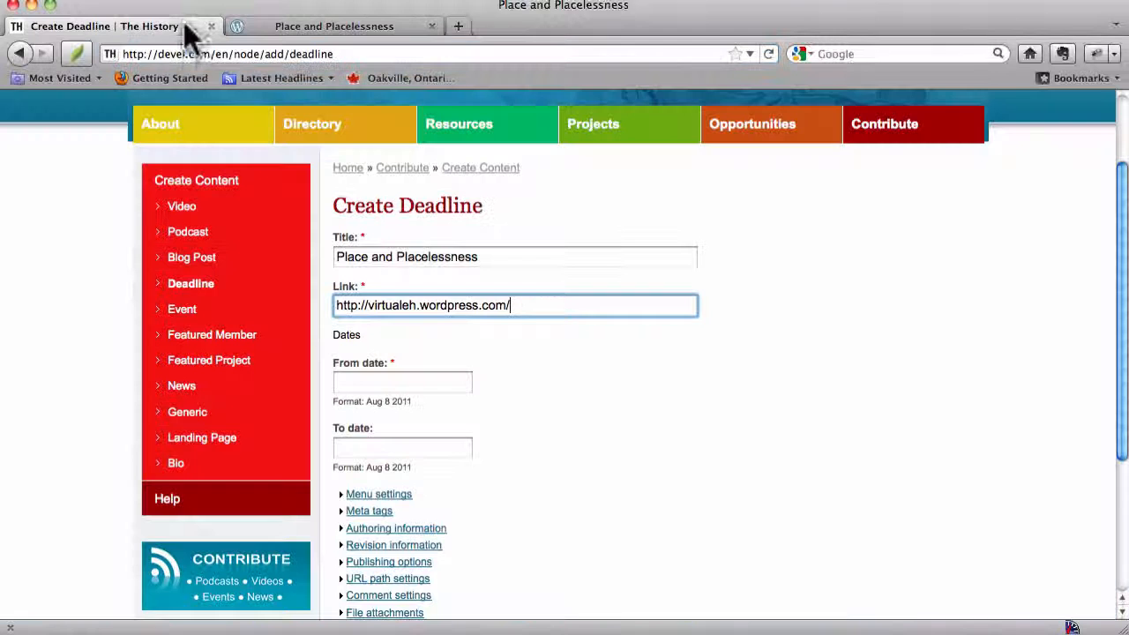
{"action": "left_click", "coordinate": [420, 382]}
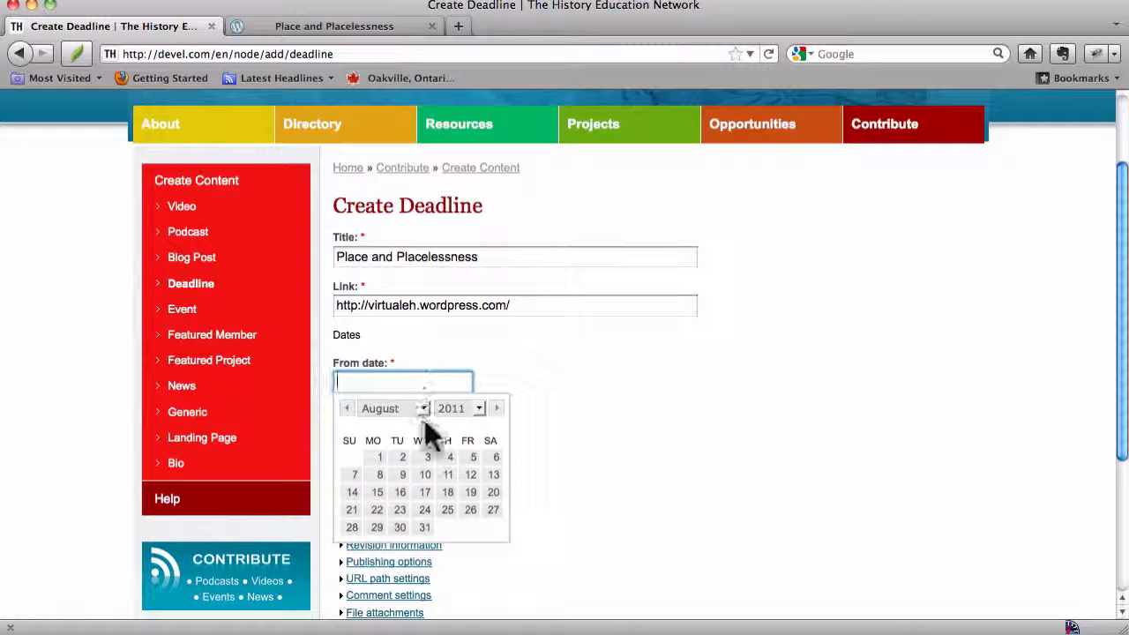
{"action": "left_click", "coordinate": [424, 409]}
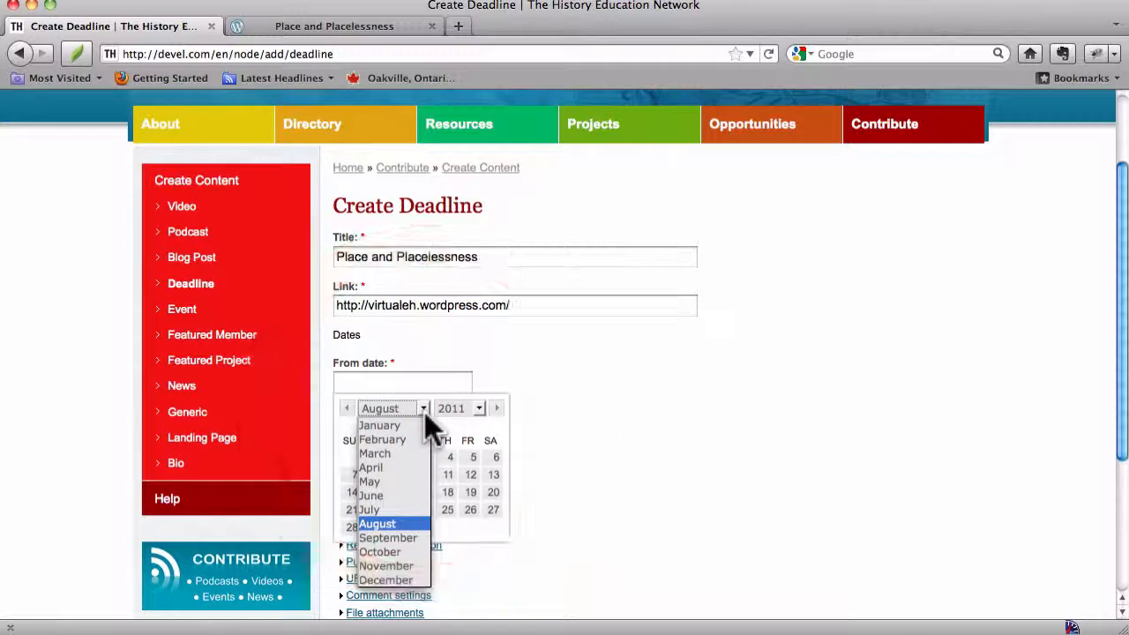
{"action": "left_click", "coordinate": [413, 555]}
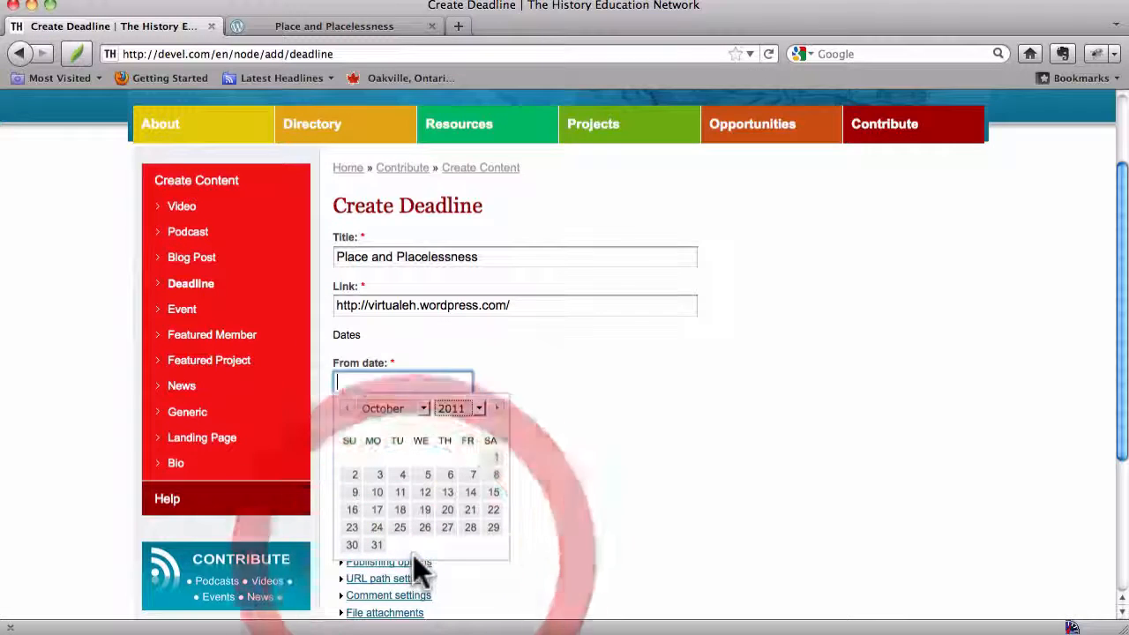
{"action": "left_click", "coordinate": [473, 476]}
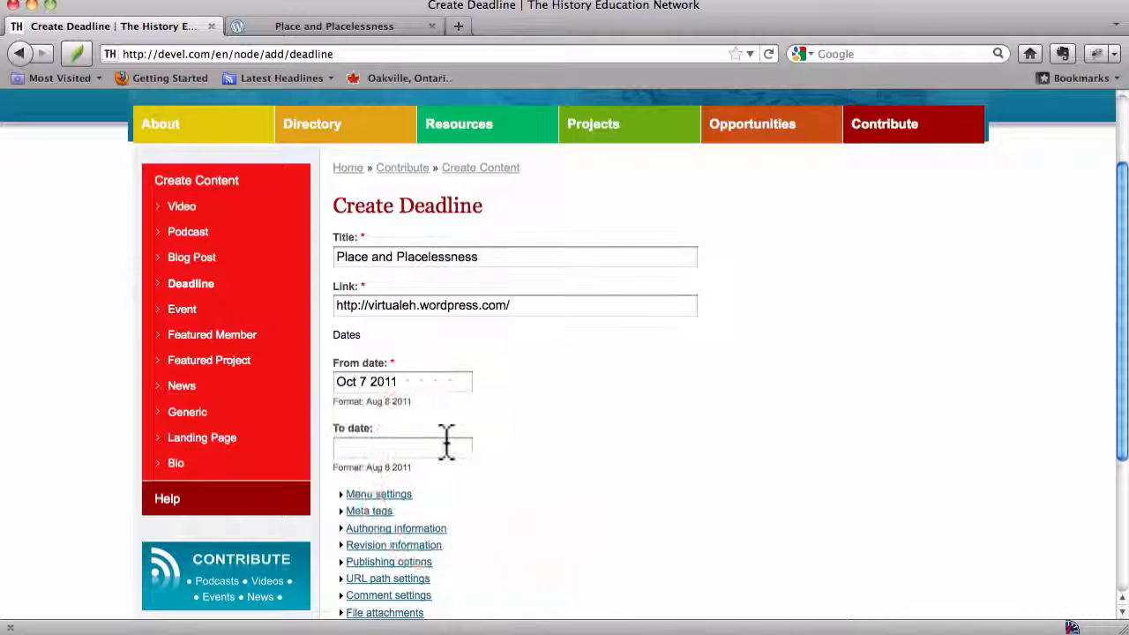
Set the deadline's To date to Oct 8 2011 using the date picker.
{"action": "left_click", "coordinate": [400, 450]}
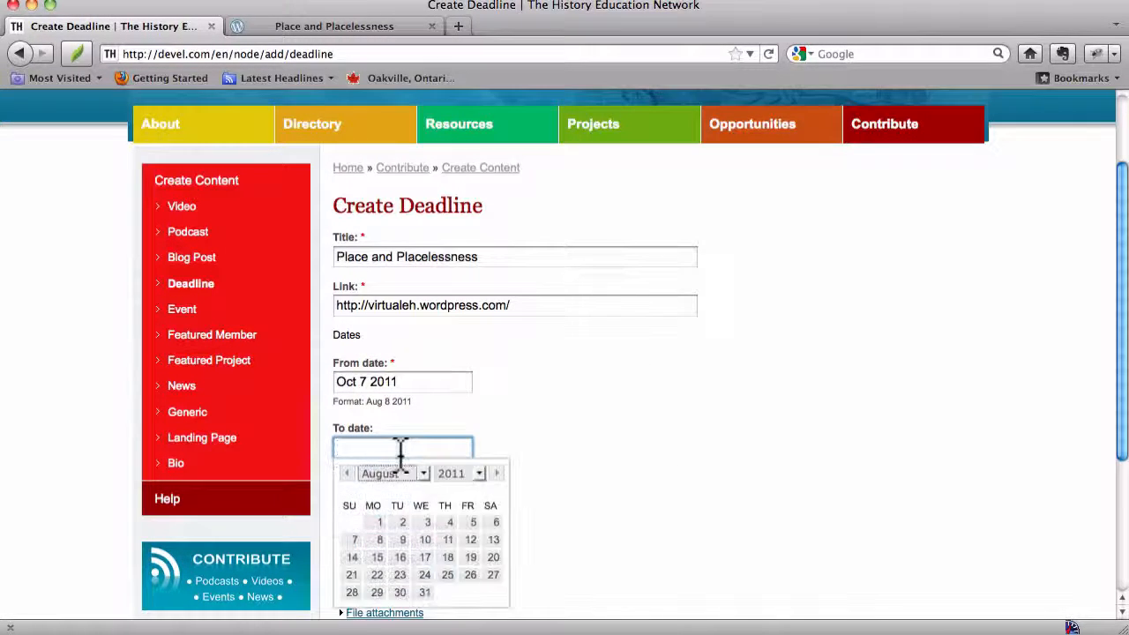
{"action": "left_click", "coordinate": [422, 474]}
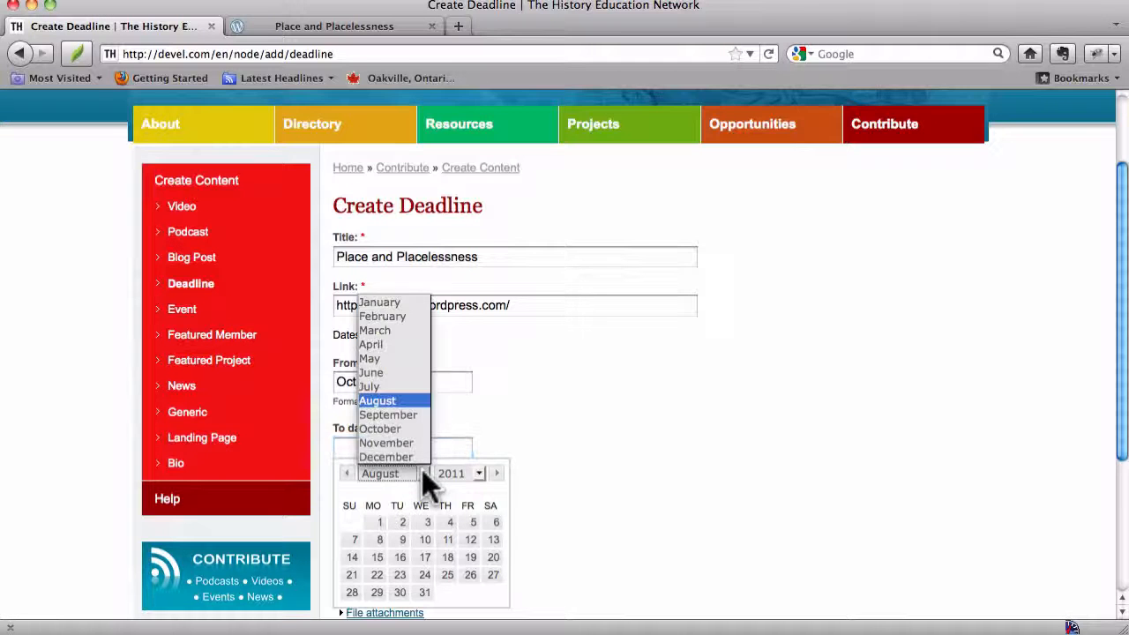
{"action": "left_click", "coordinate": [388, 430]}
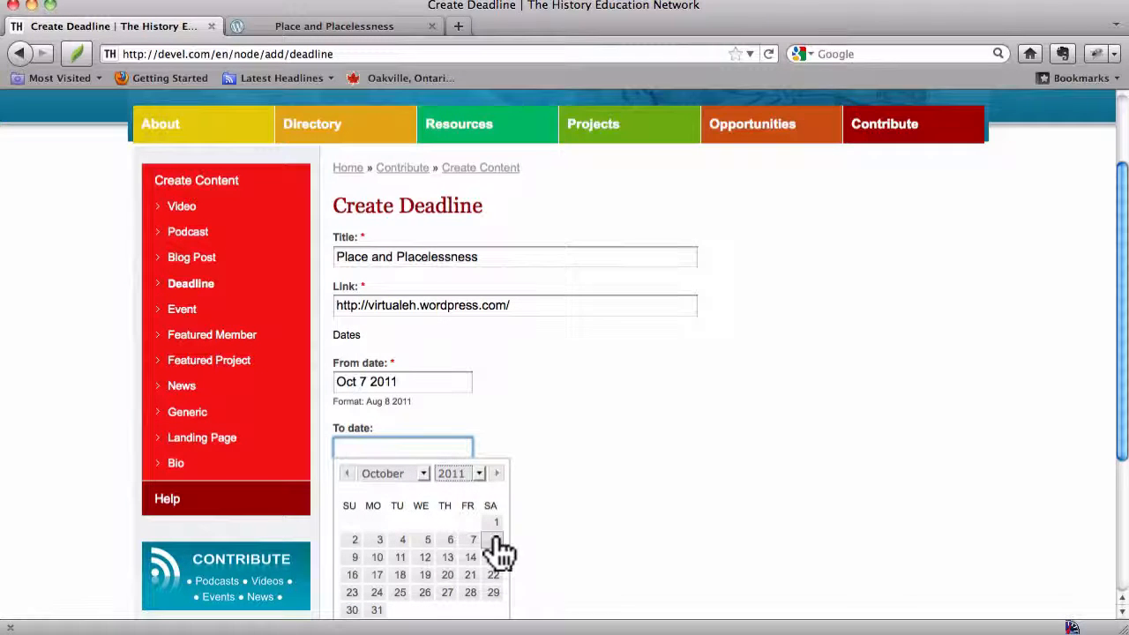
{"action": "left_click", "coordinate": [493, 535]}
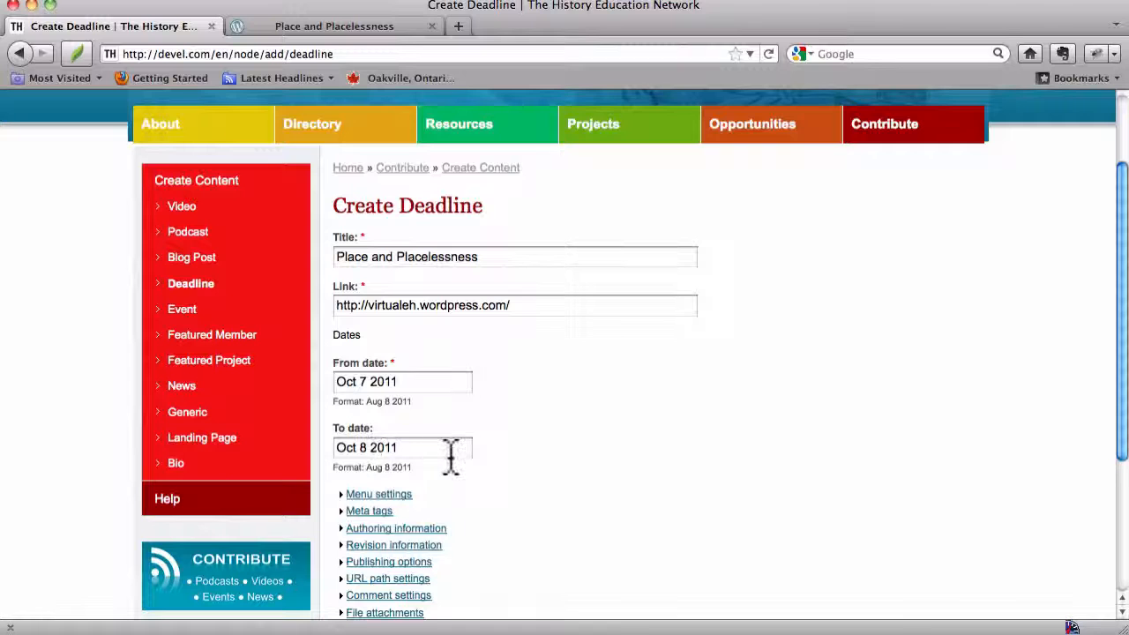
{"action": "scroll", "coordinate": [571, 409], "scroll_direction": "down", "scroll_amount": 1}
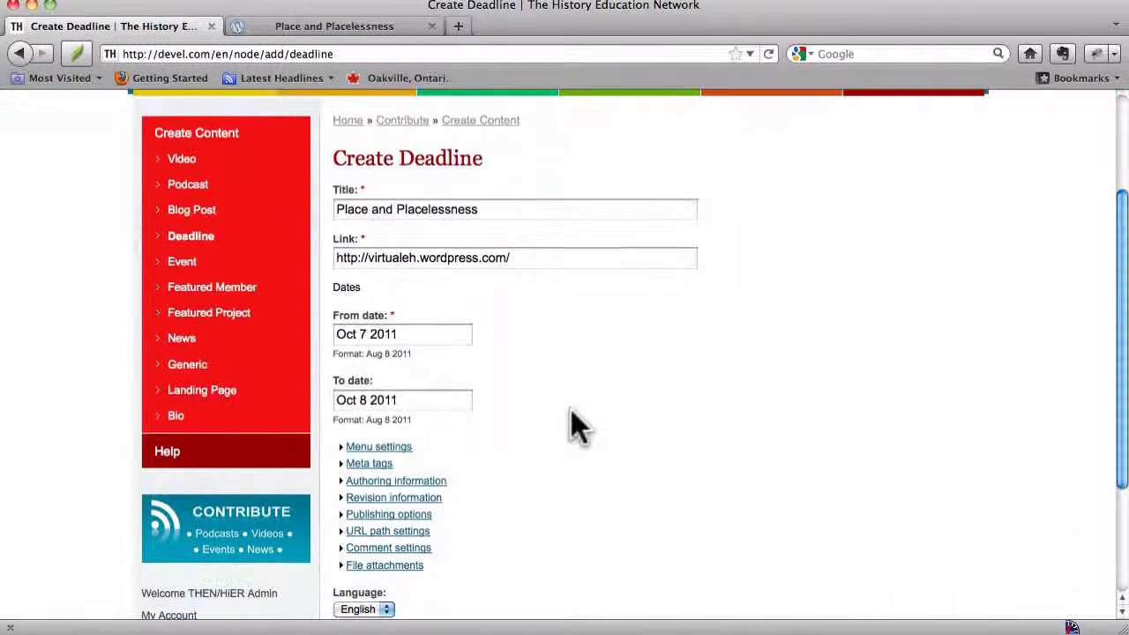
{"action": "left_click", "coordinate": [449, 404]}
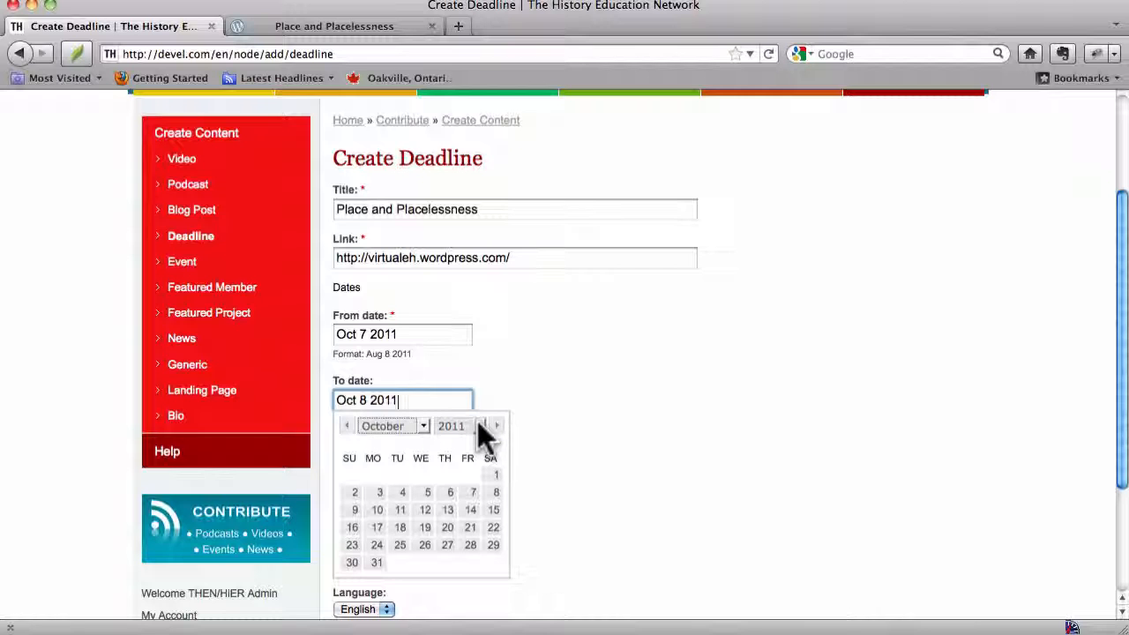
{"action": "left_click", "coordinate": [508, 403]}
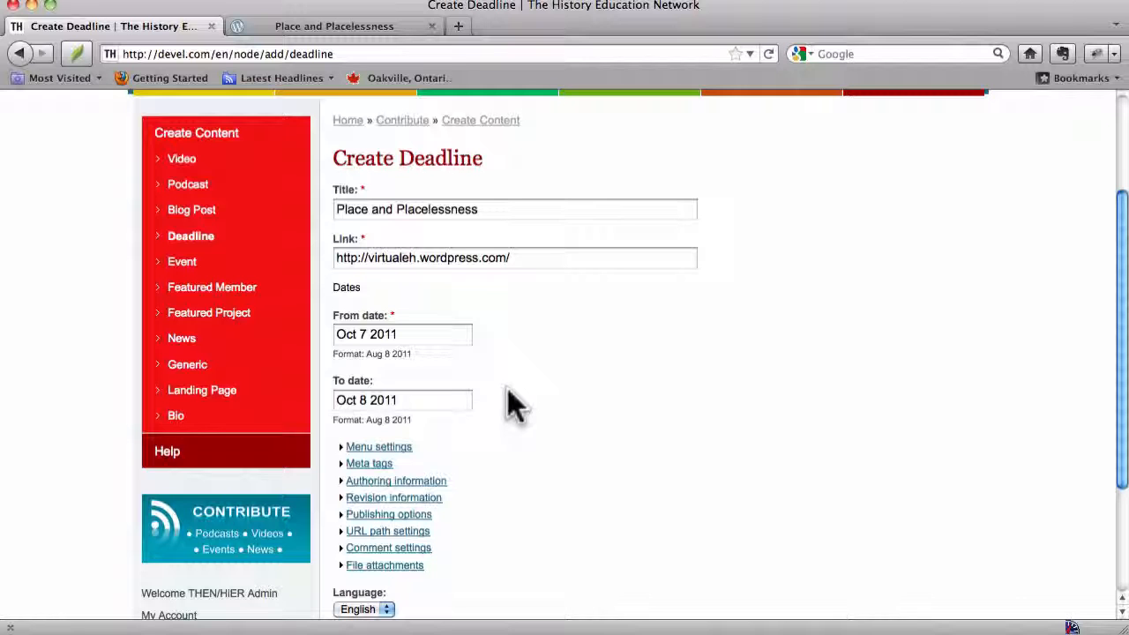
Review the remaining options of the deadline form and save the Place and Placelessness entry.
{"action": "scroll", "coordinate": [508, 388], "scroll_direction": "down", "scroll_amount": 1}
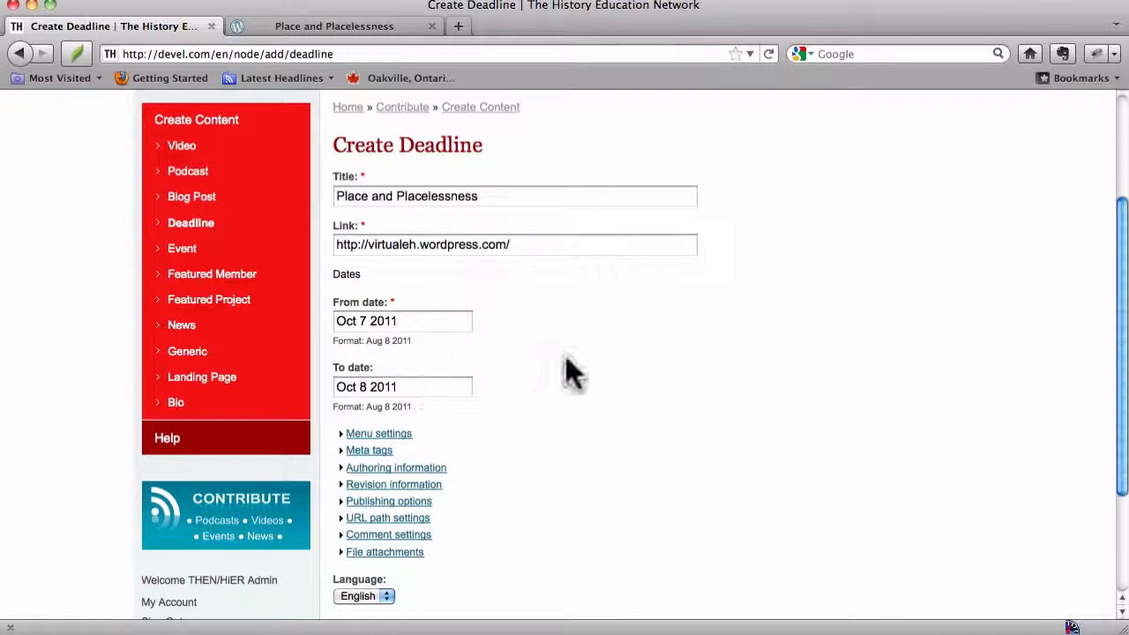
{"action": "scroll", "coordinate": [567, 355], "scroll_direction": "down", "scroll_amount": 1}
{"action": "scroll", "coordinate": [567, 353], "scroll_direction": "down", "scroll_amount": 1}
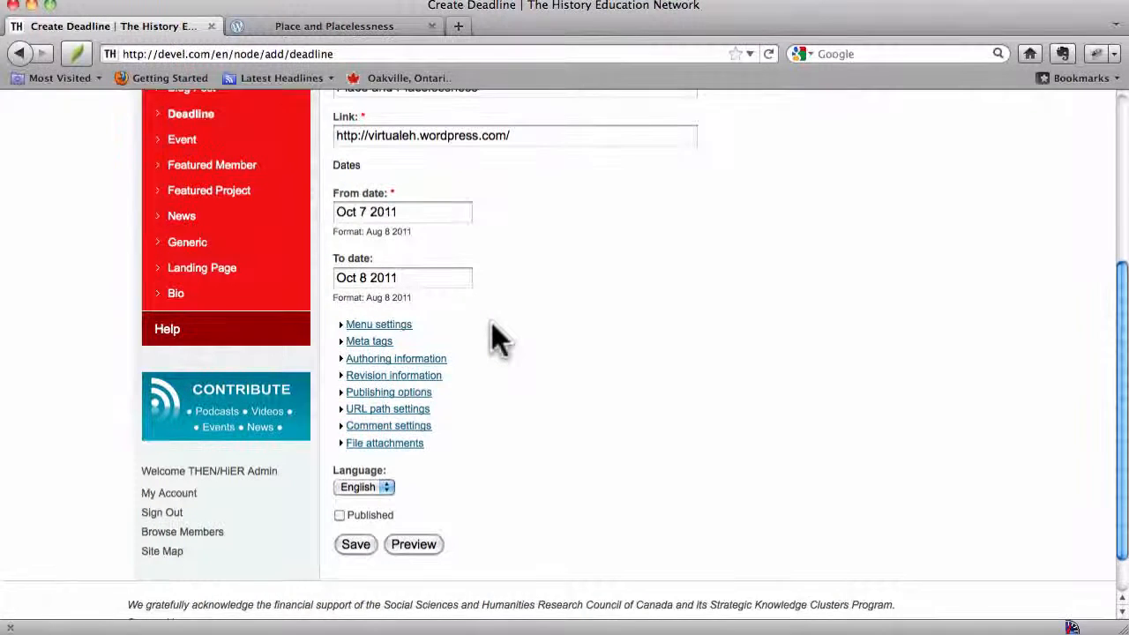
{"action": "scroll", "coordinate": [492, 323], "scroll_direction": "down", "scroll_amount": 1}
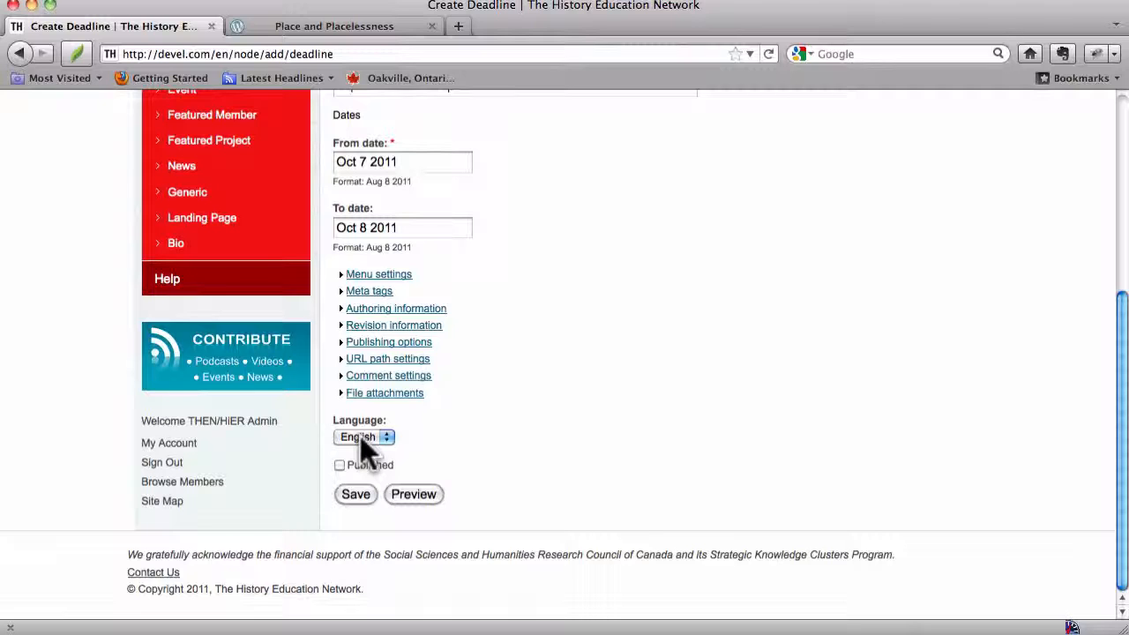
{"action": "scroll", "coordinate": [618, 415], "scroll_direction": "up", "scroll_amount": 5}
{"action": "scroll", "coordinate": [675, 406], "scroll_direction": "down", "scroll_amount": 5}
{"action": "left_click", "coordinate": [359, 492]}
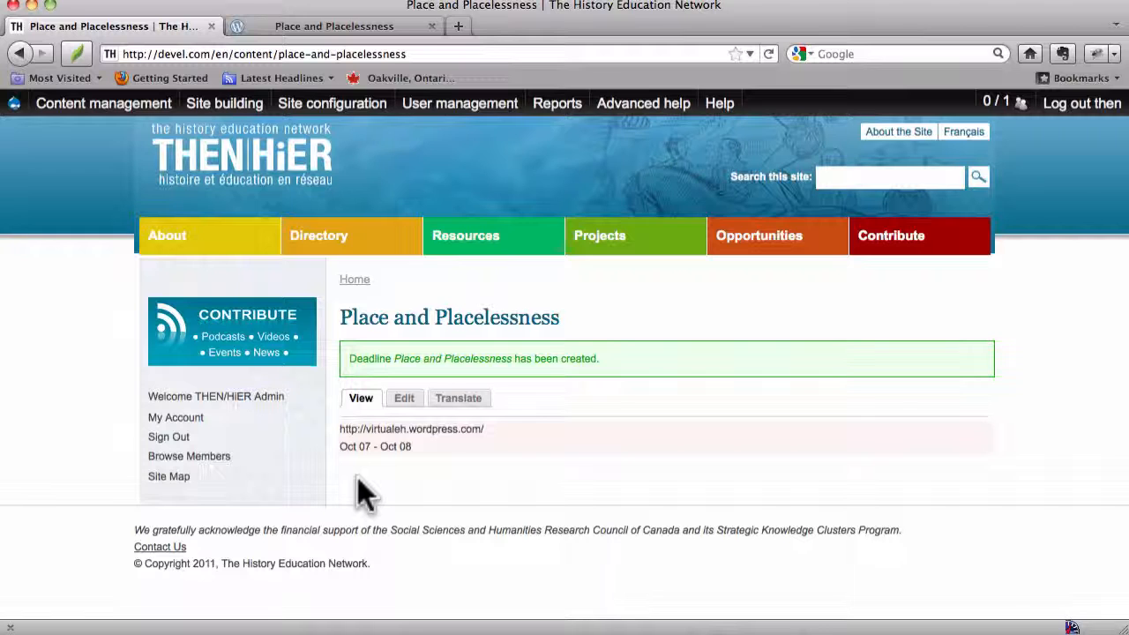
Look through the homepage's Deadlines list for the new entry and test the "Imagining Gateways" link, cancelling its file download.
{"action": "left_click", "coordinate": [239, 184]}
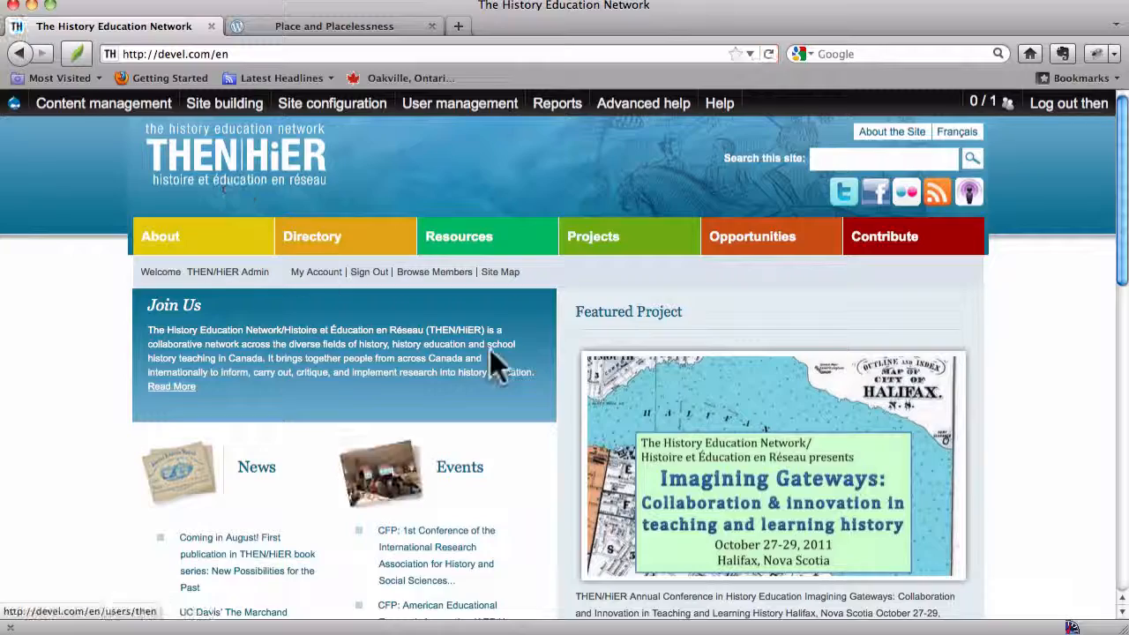
{"action": "scroll", "coordinate": [489, 349], "scroll_direction": "down", "scroll_amount": 5}
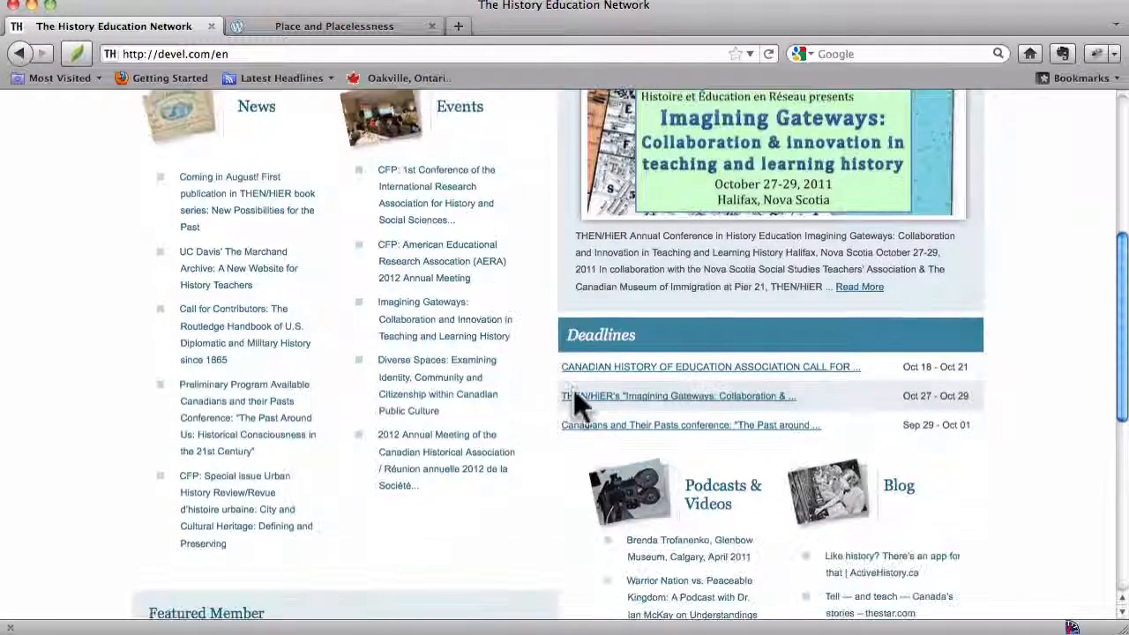
{"action": "left_click", "coordinate": [635, 407]}
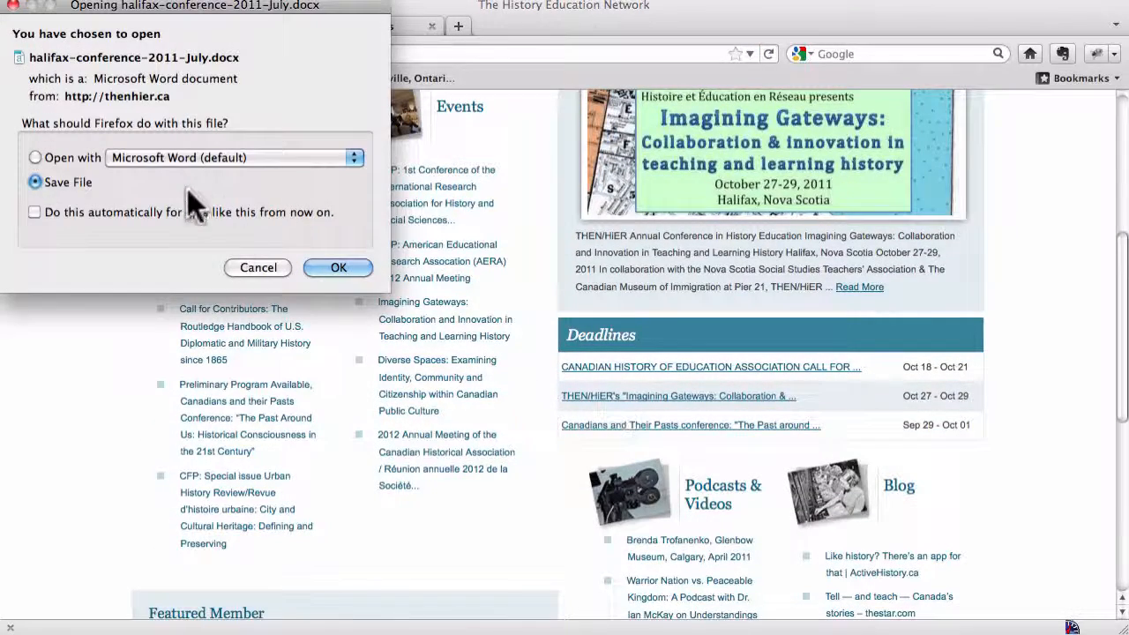
{"action": "left_click", "coordinate": [255, 265]}
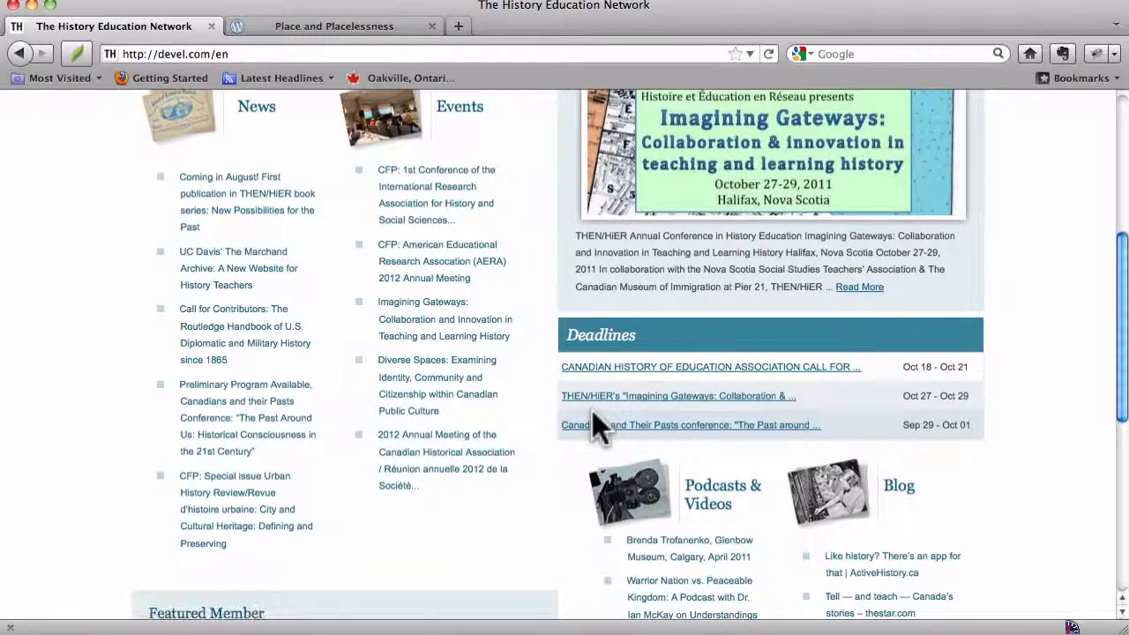
{"action": "scroll", "coordinate": [595, 428], "scroll_direction": "up", "scroll_amount": 6}
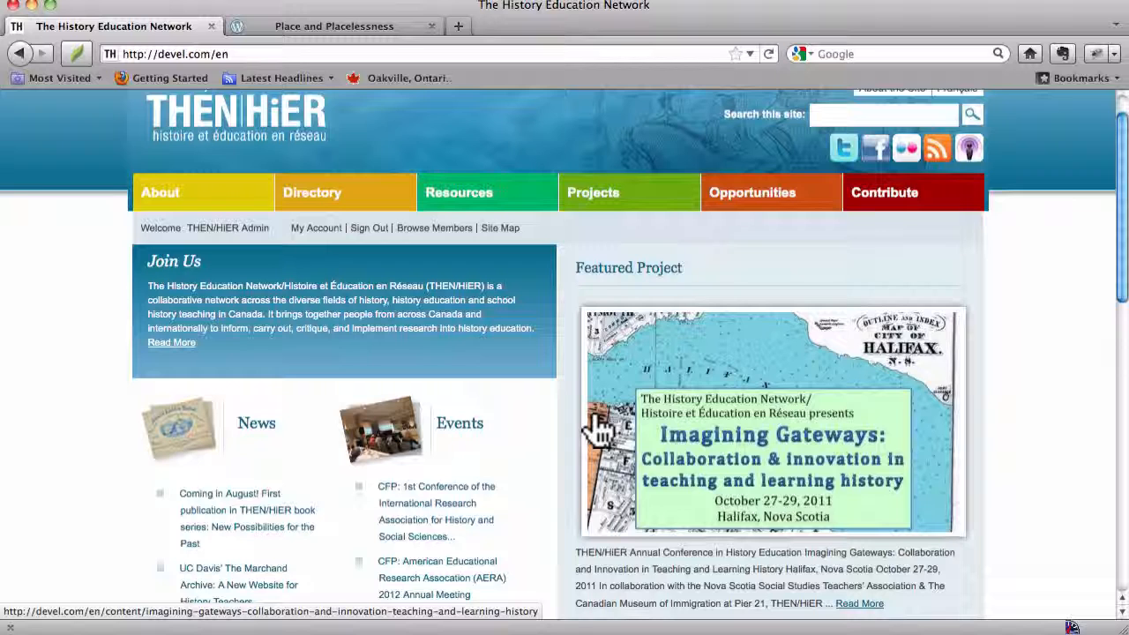
{"action": "scroll", "coordinate": [512, 404], "scroll_direction": "up", "scroll_amount": 1}
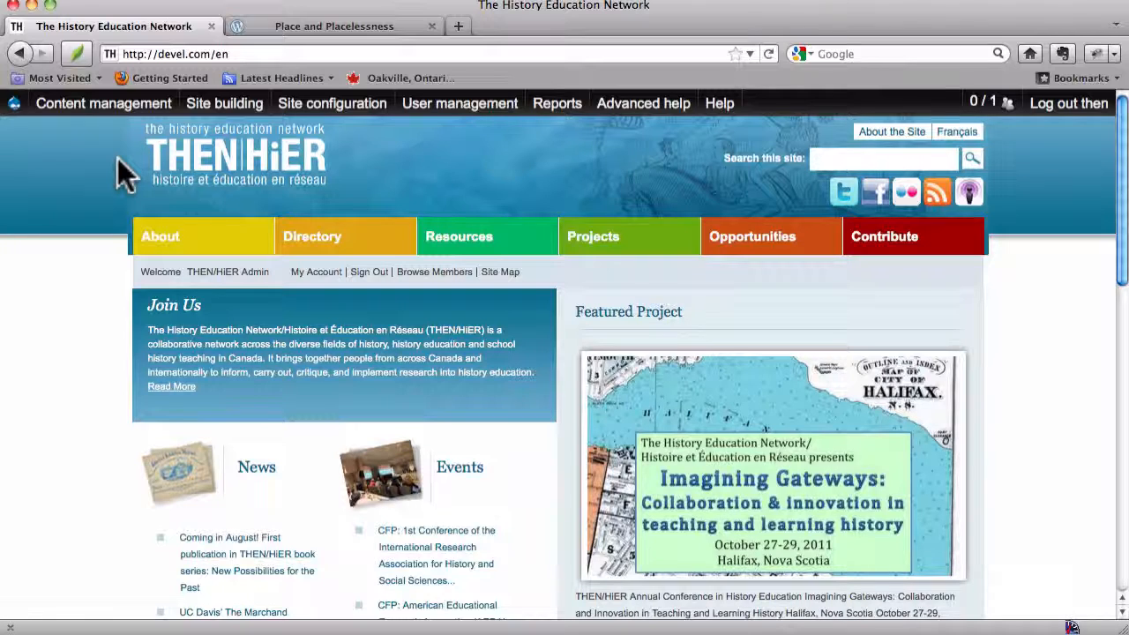
{"action": "scroll", "coordinate": [122, 169], "scroll_direction": "down", "scroll_amount": 5}
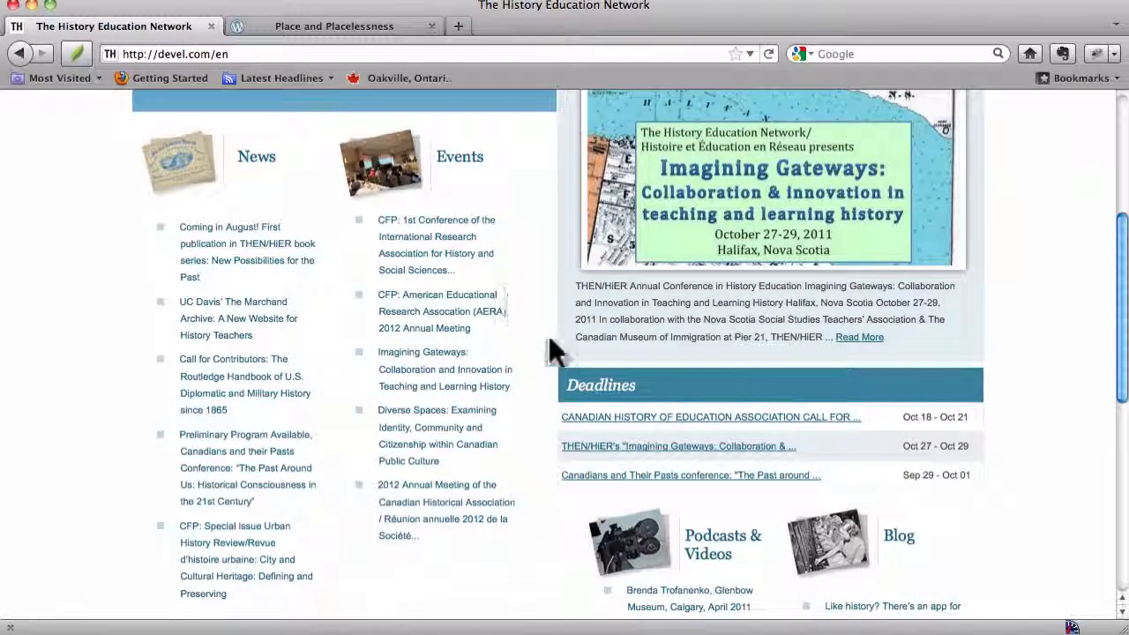
{"action": "scroll", "coordinate": [467, 327], "scroll_direction": "up", "scroll_amount": 5}
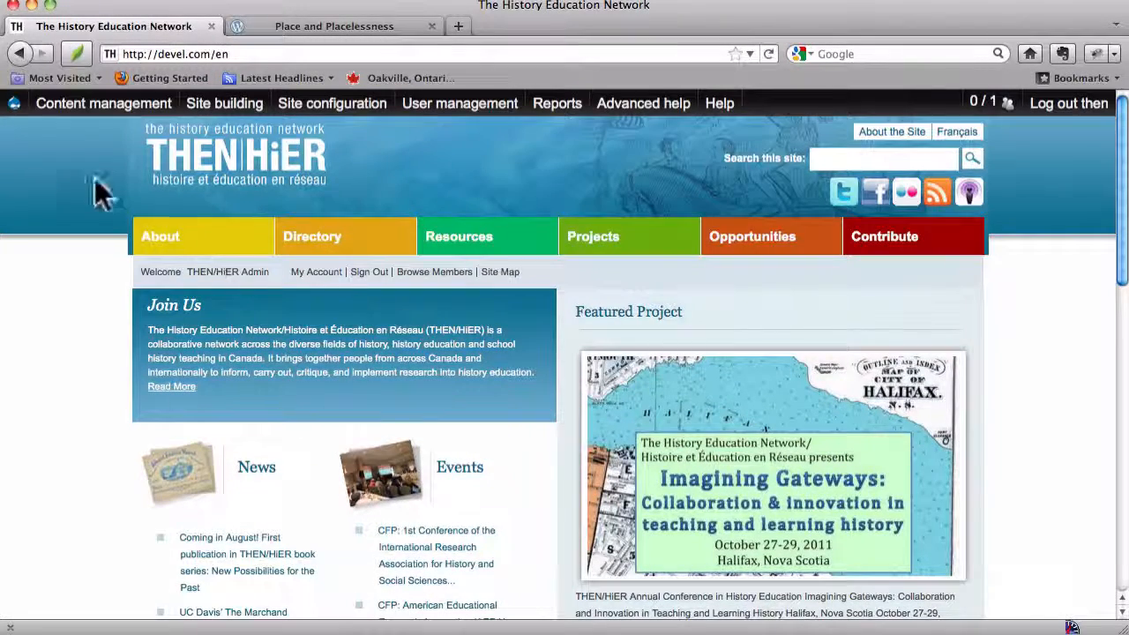
Open the site's administrative content list and look through its entries.
{"action": "mouse_move", "coordinate": [91, 106]}
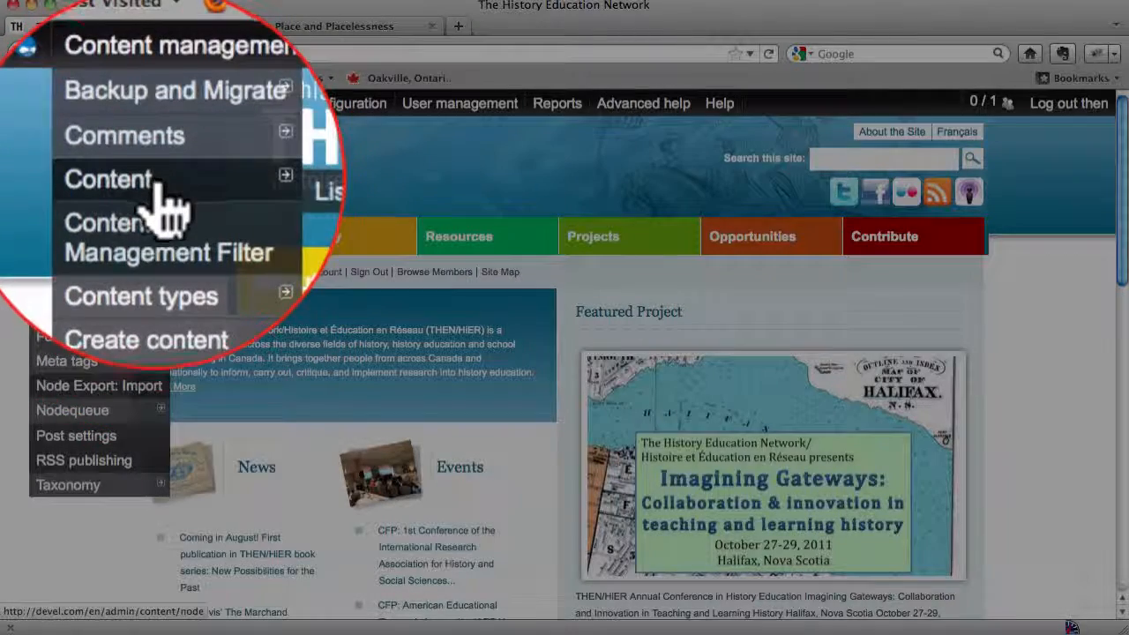
{"action": "mouse_move", "coordinate": [168, 190]}
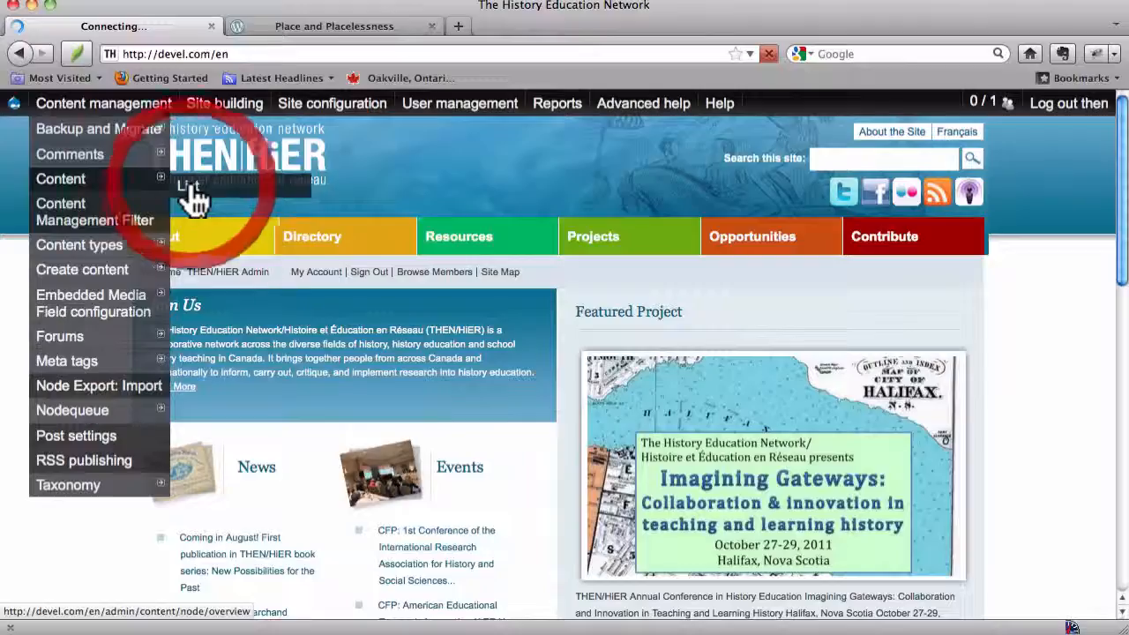
{"action": "left_click", "coordinate": [189, 189]}
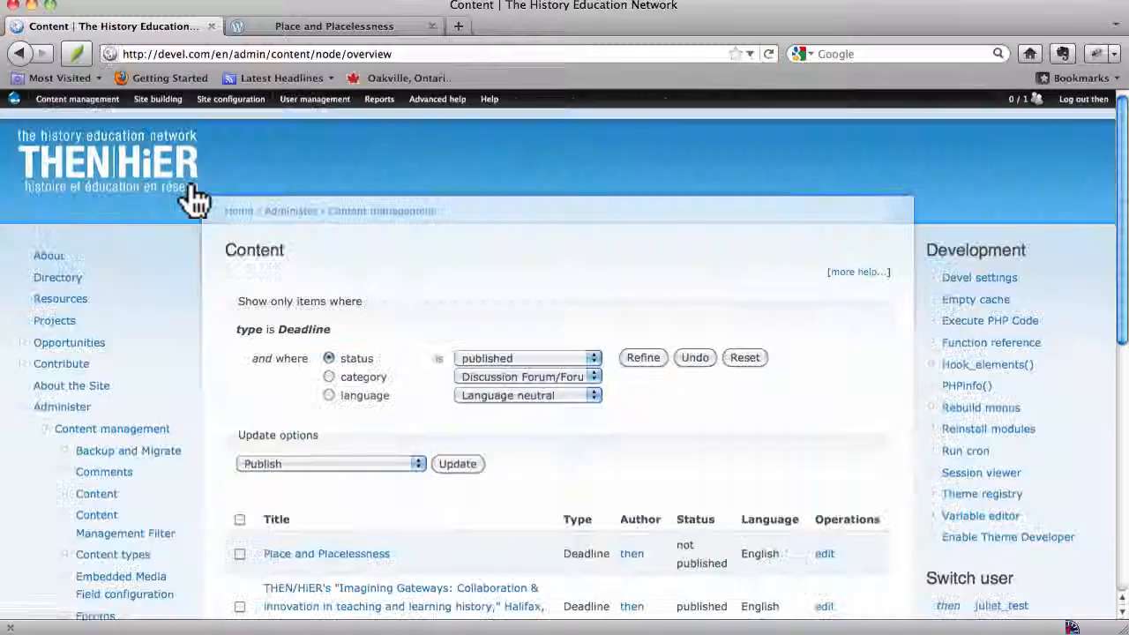
{"action": "right_click", "coordinate": [573, 261]}
{"action": "left_click", "coordinate": [525, 253]}
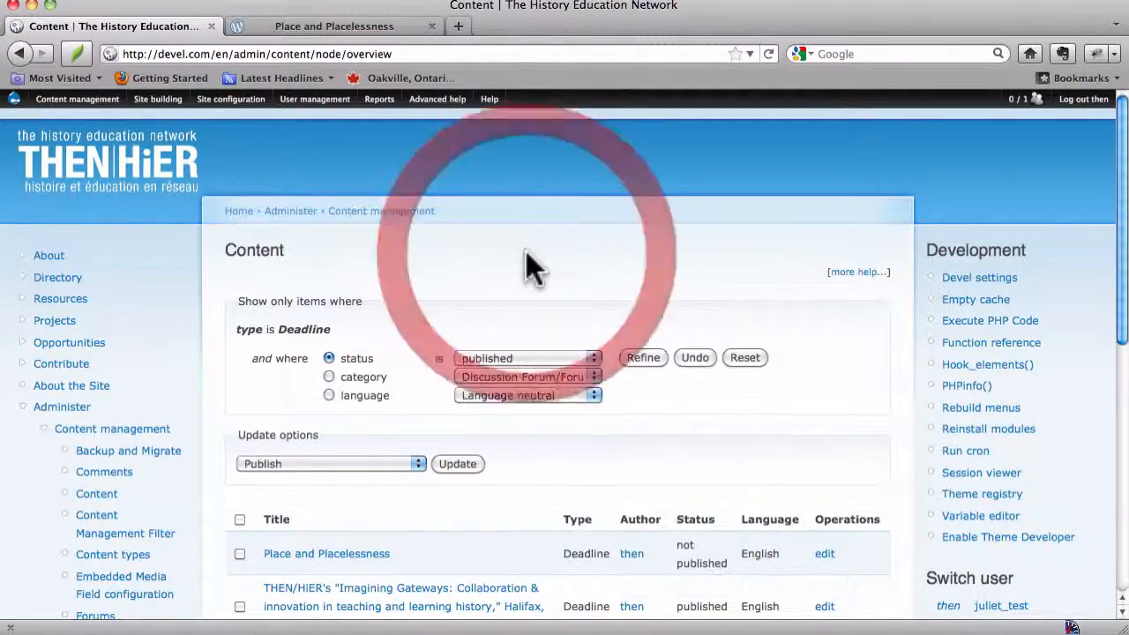
{"action": "scroll", "coordinate": [526, 251], "scroll_direction": "down", "scroll_amount": 10}
{"action": "scroll", "coordinate": [526, 252], "scroll_direction": "up", "scroll_amount": 10}
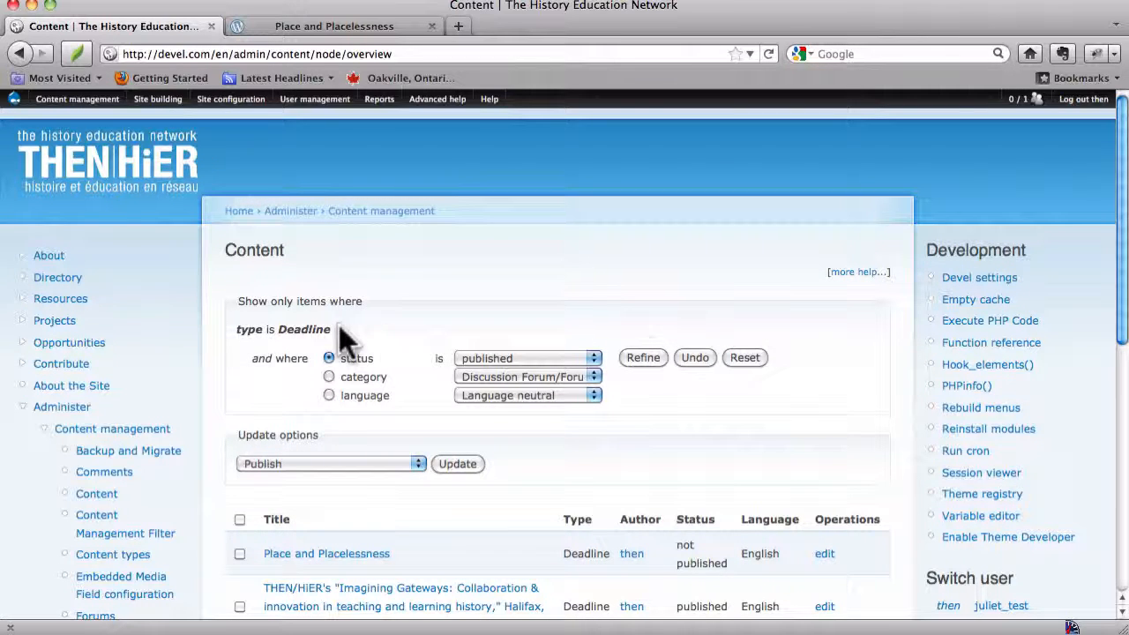
Reset the content list's filters and look through the entries of all types.
{"action": "left_click", "coordinate": [696, 358]}
{"action": "left_click", "coordinate": [745, 357]}
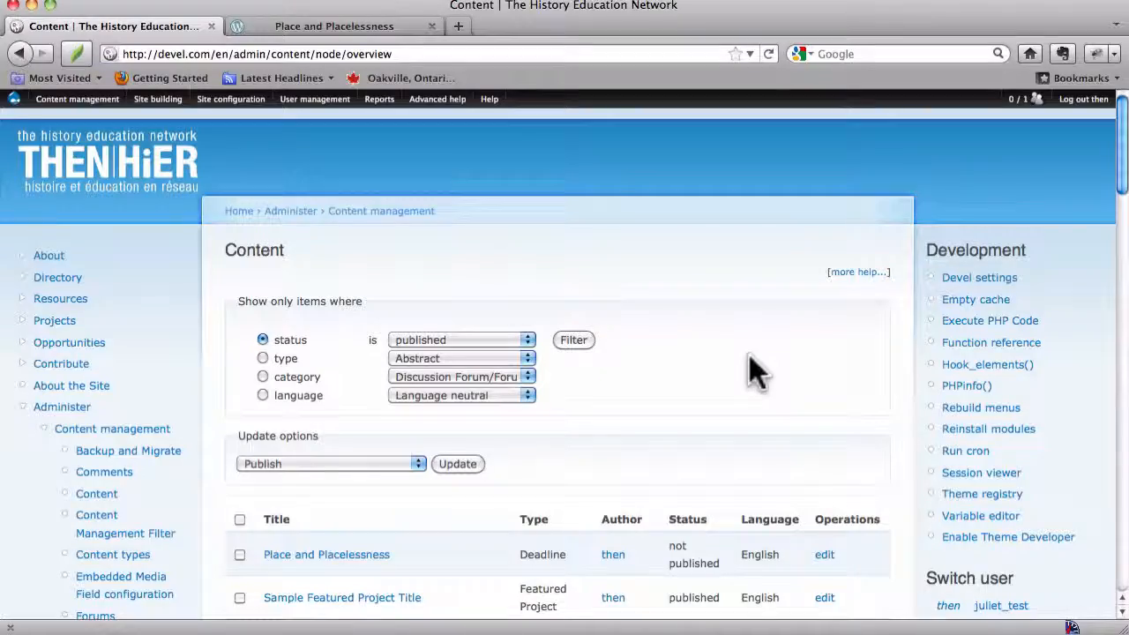
{"action": "scroll", "coordinate": [749, 354], "scroll_direction": "down", "scroll_amount": 10}
{"action": "scroll", "coordinate": [749, 355], "scroll_direction": "up", "scroll_amount": 10}
Filter the content list by type Deadline and look through the matching entries.
{"action": "left_click", "coordinate": [263, 358]}
{"action": "left_click", "coordinate": [459, 359]}
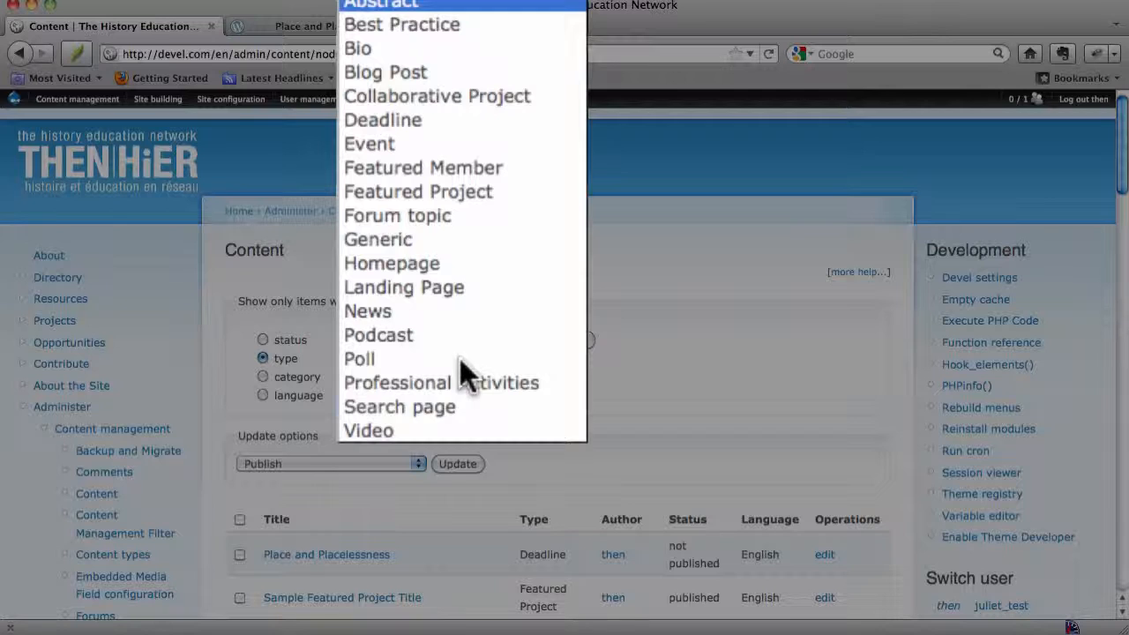
{"action": "left_click", "coordinate": [441, 120]}
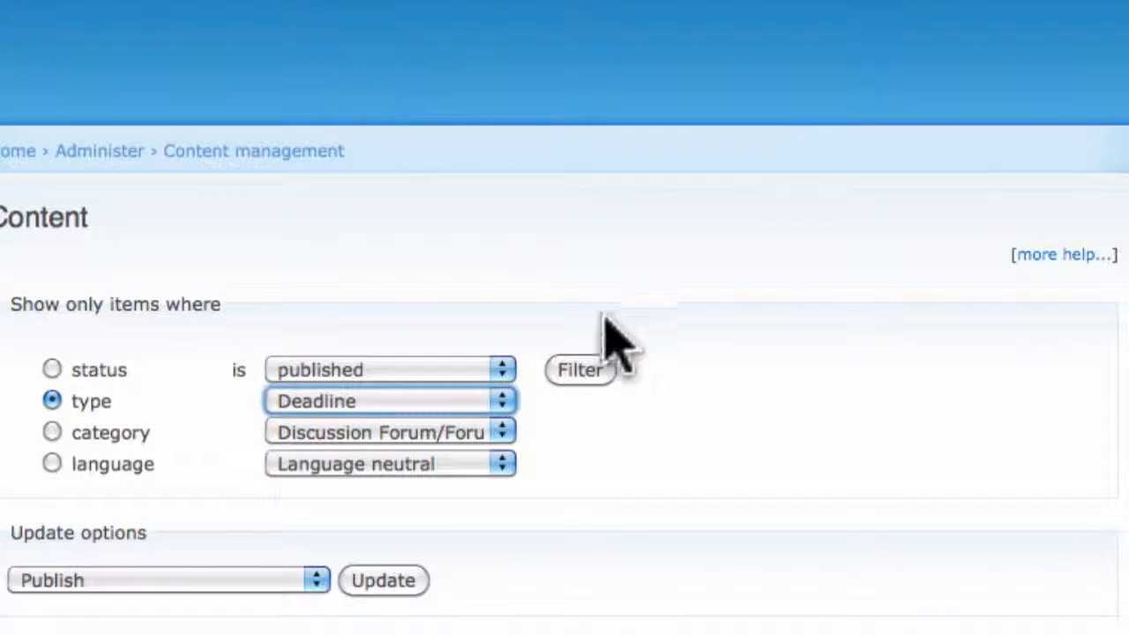
{"action": "left_click", "coordinate": [581, 370]}
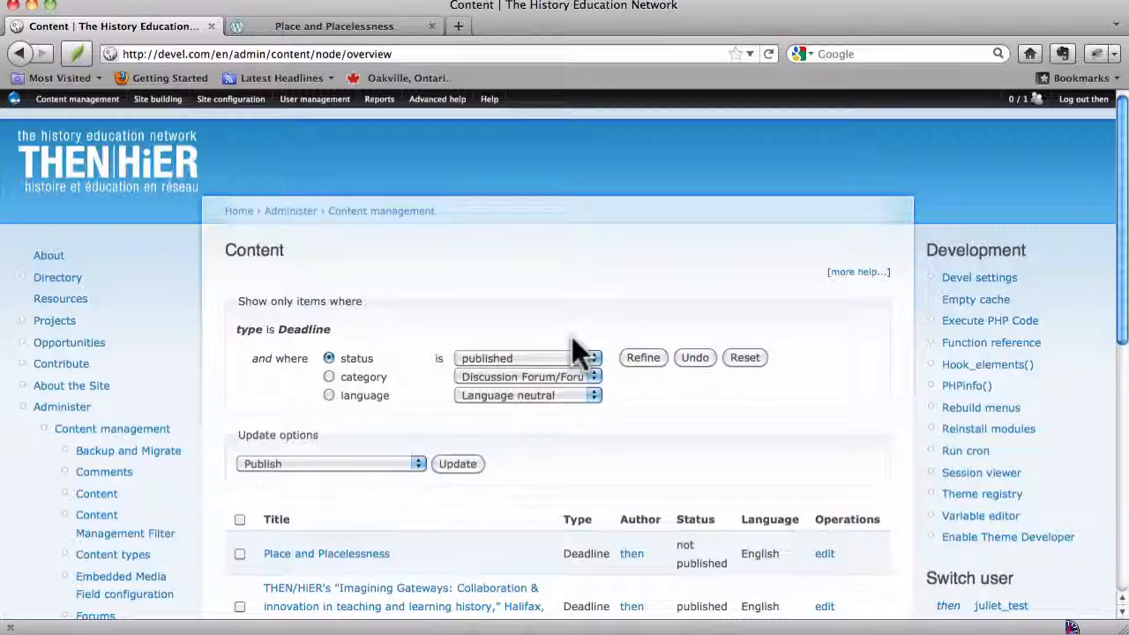
{"action": "scroll", "coordinate": [572, 336], "scroll_direction": "down", "scroll_amount": 8}
{"action": "scroll", "coordinate": [572, 336], "scroll_direction": "up", "scroll_amount": 8}
{"action": "scroll", "coordinate": [571, 337], "scroll_direction": "down", "scroll_amount": 10}
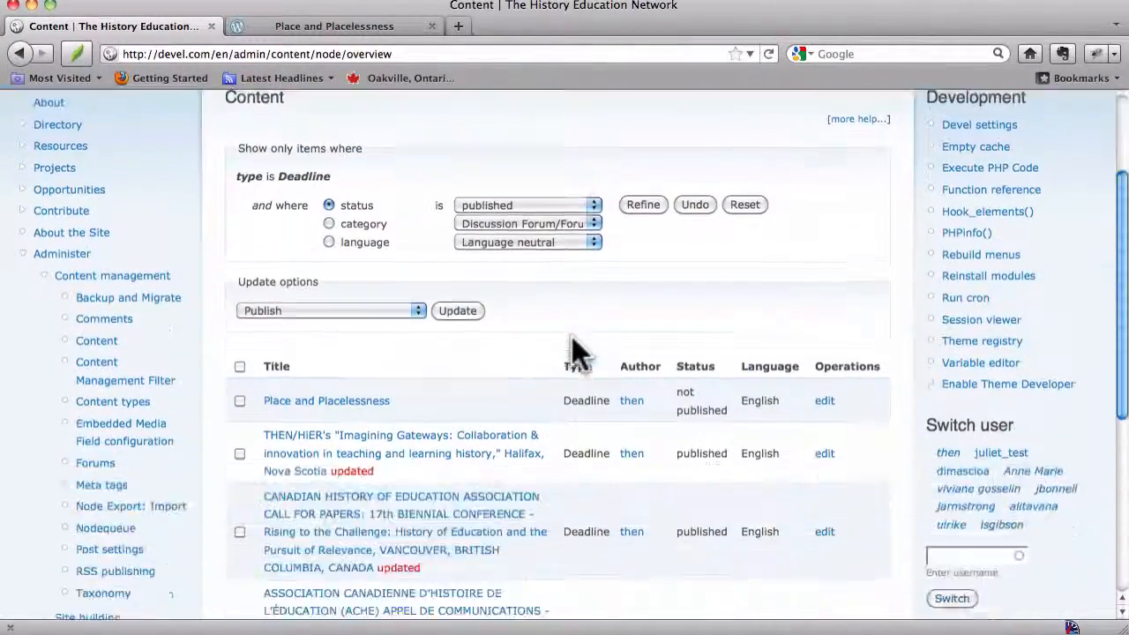
{"action": "scroll", "coordinate": [574, 344], "scroll_direction": "up", "scroll_amount": 9}
{"action": "scroll", "coordinate": [572, 336], "scroll_direction": "up", "scroll_amount": 1}
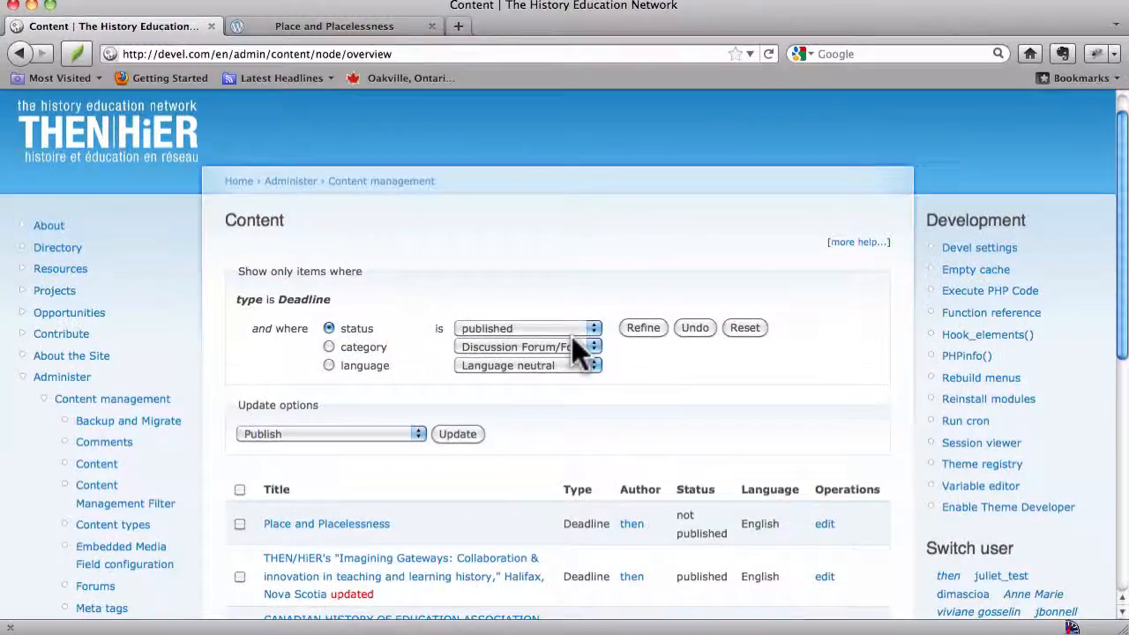
Refine the Deadline filter to show only items whose status is not published.
{"action": "left_click", "coordinate": [507, 329]}
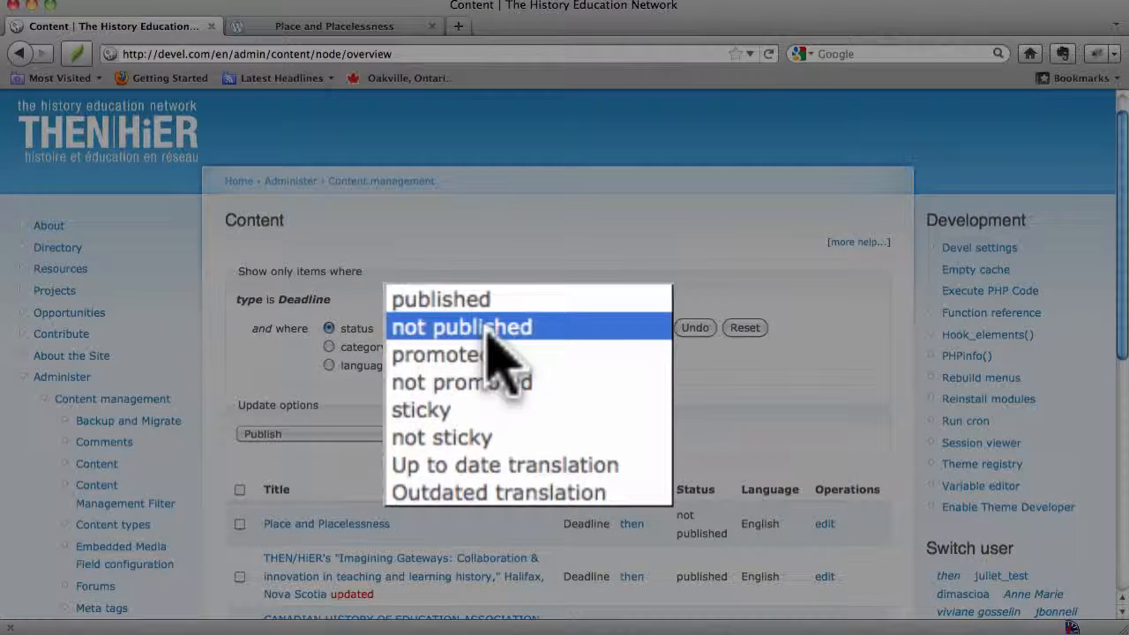
{"action": "left_click", "coordinate": [488, 328]}
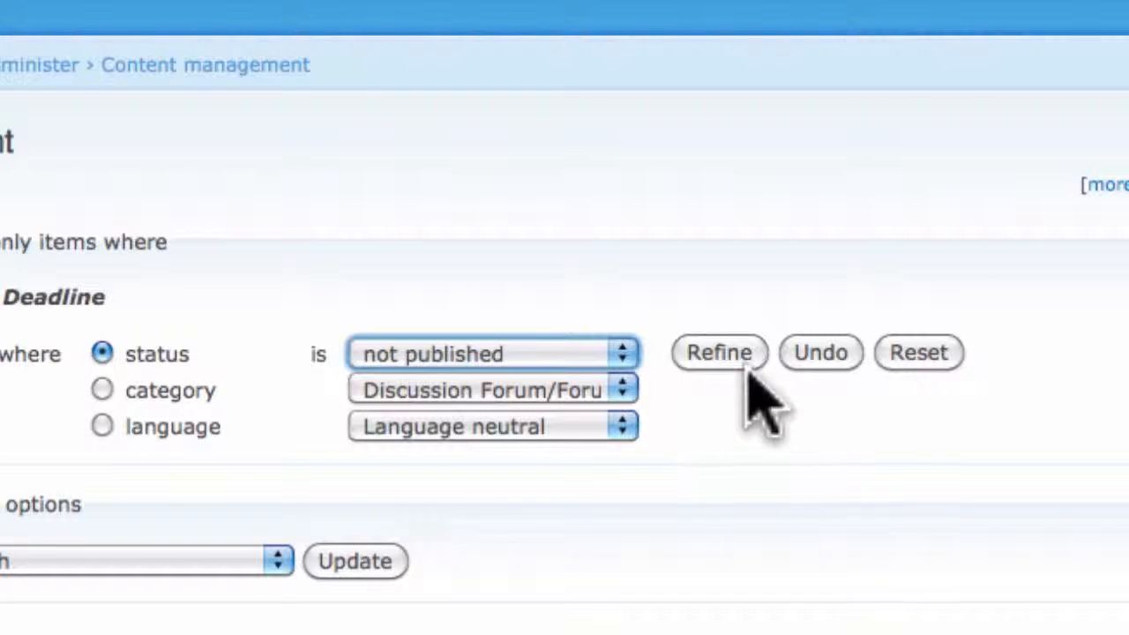
{"action": "left_click", "coordinate": [713, 355]}
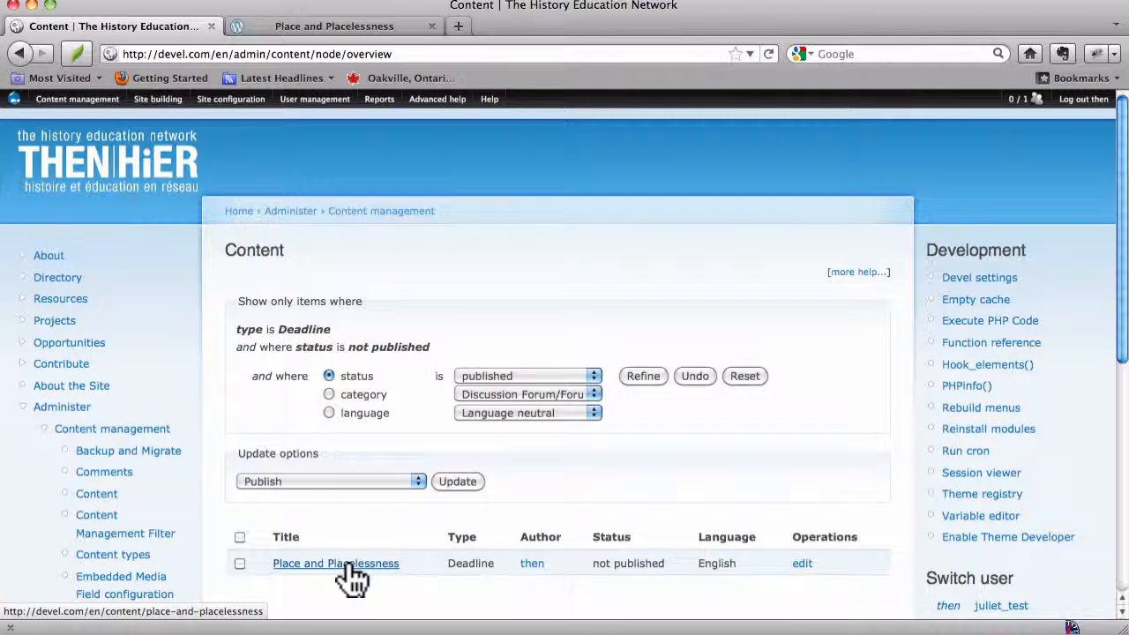
Publish the Place and Placelessness deadline through the content list's update options.
{"action": "left_click", "coordinate": [240, 563]}
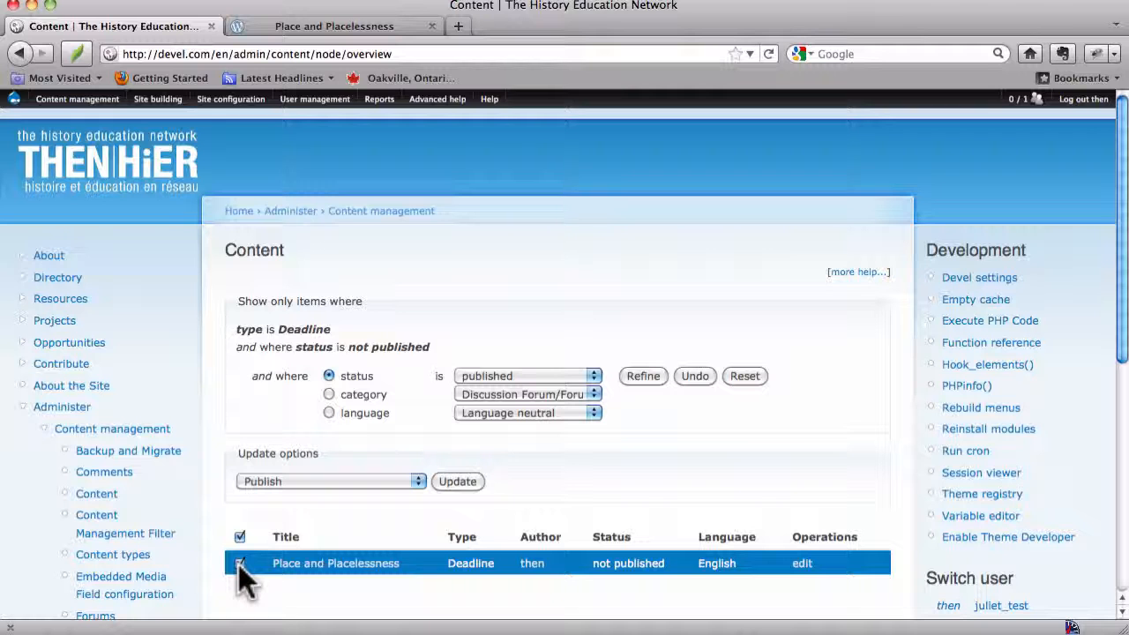
{"action": "left_click", "coordinate": [346, 478]}
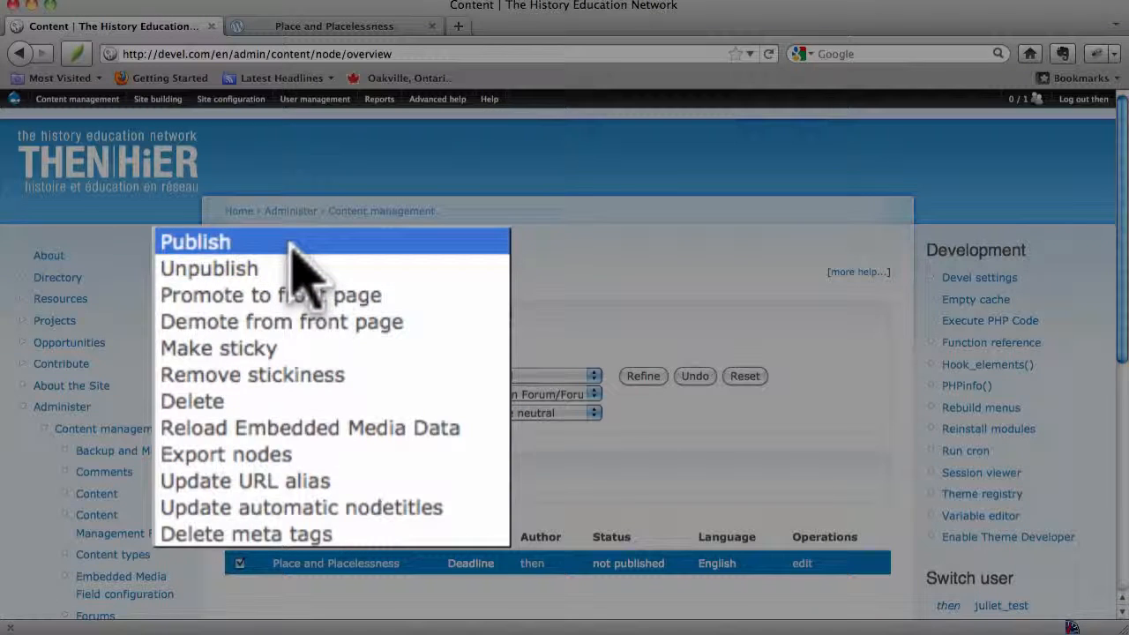
{"action": "left_click", "coordinate": [295, 247]}
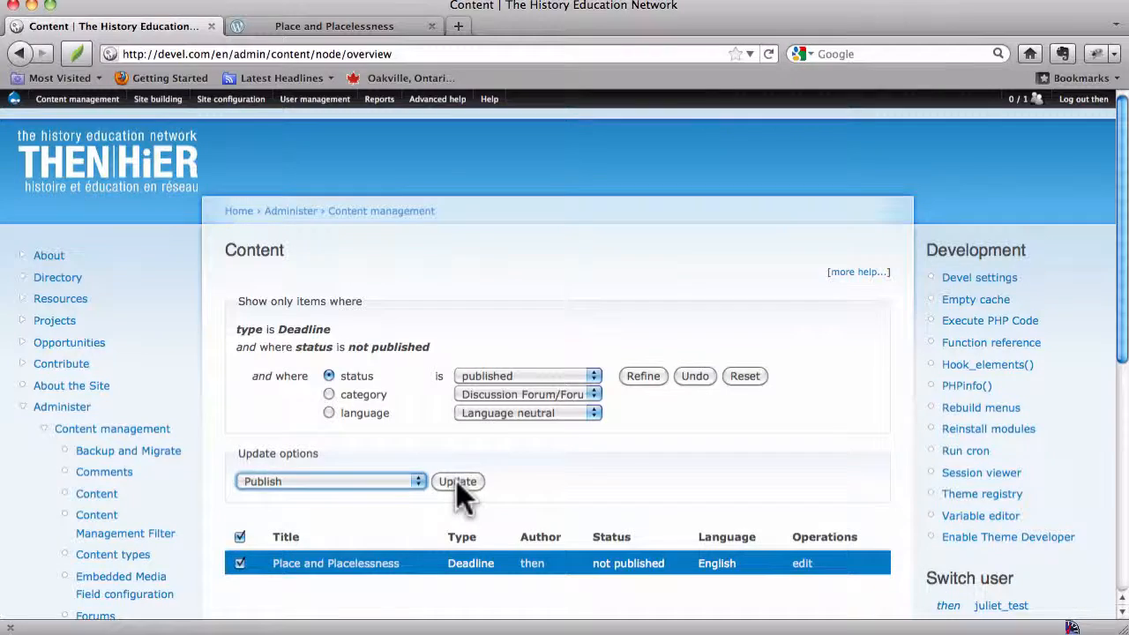
{"action": "left_click", "coordinate": [362, 632]}
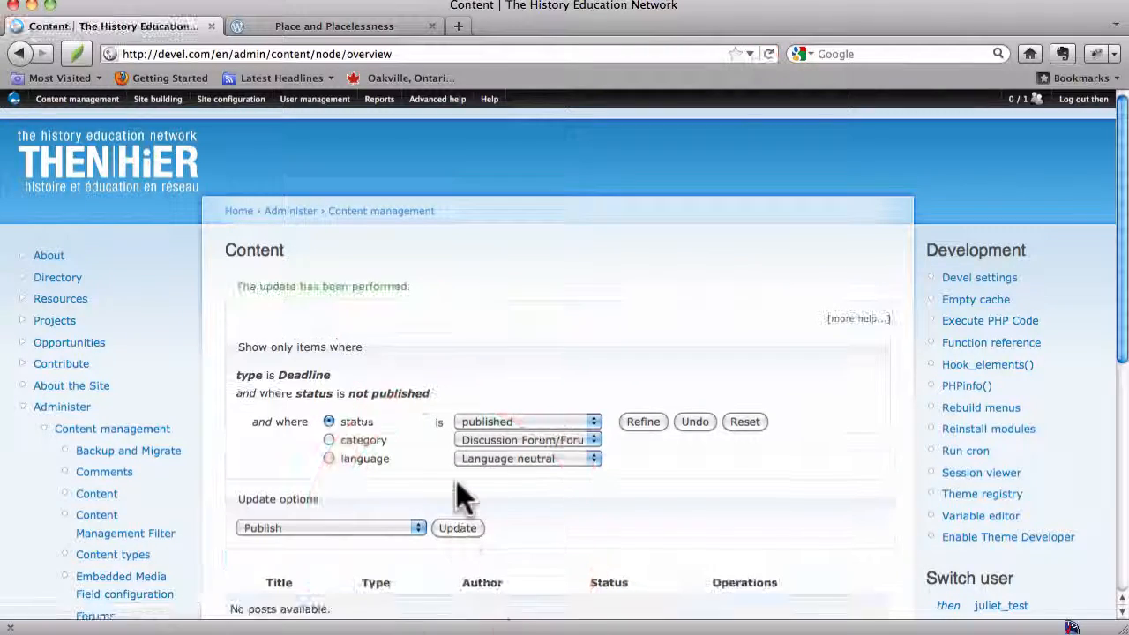
Remove the not published condition from the filter and check the status of the Place and Placelessness deadline.
{"action": "scroll", "coordinate": [456, 480], "scroll_direction": "down", "scroll_amount": 4}
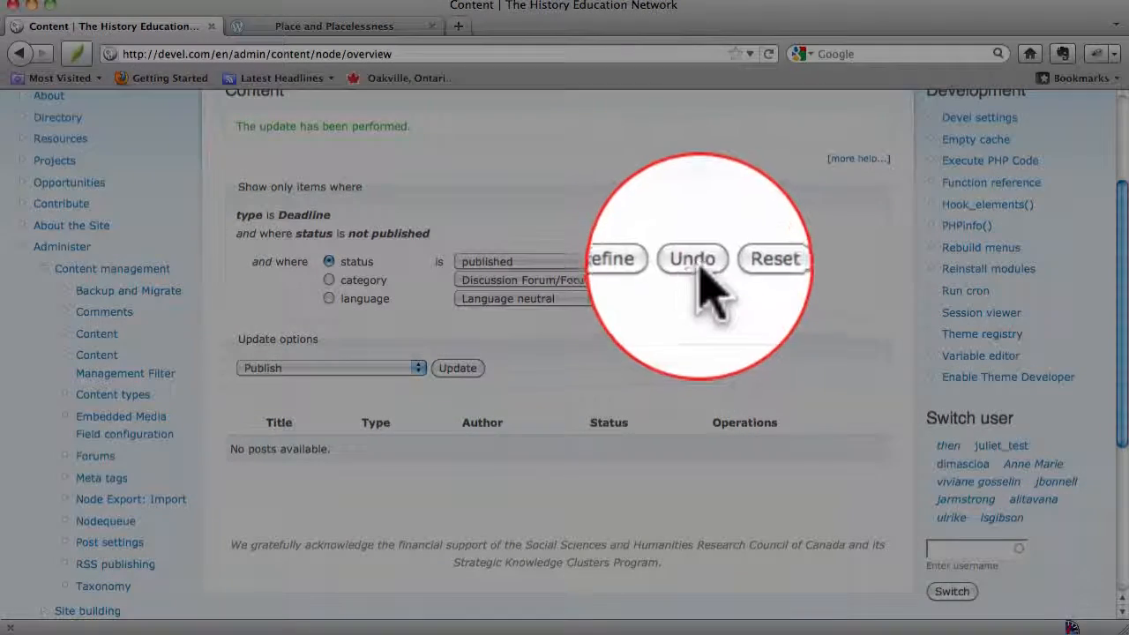
{"action": "left_click", "coordinate": [695, 261]}
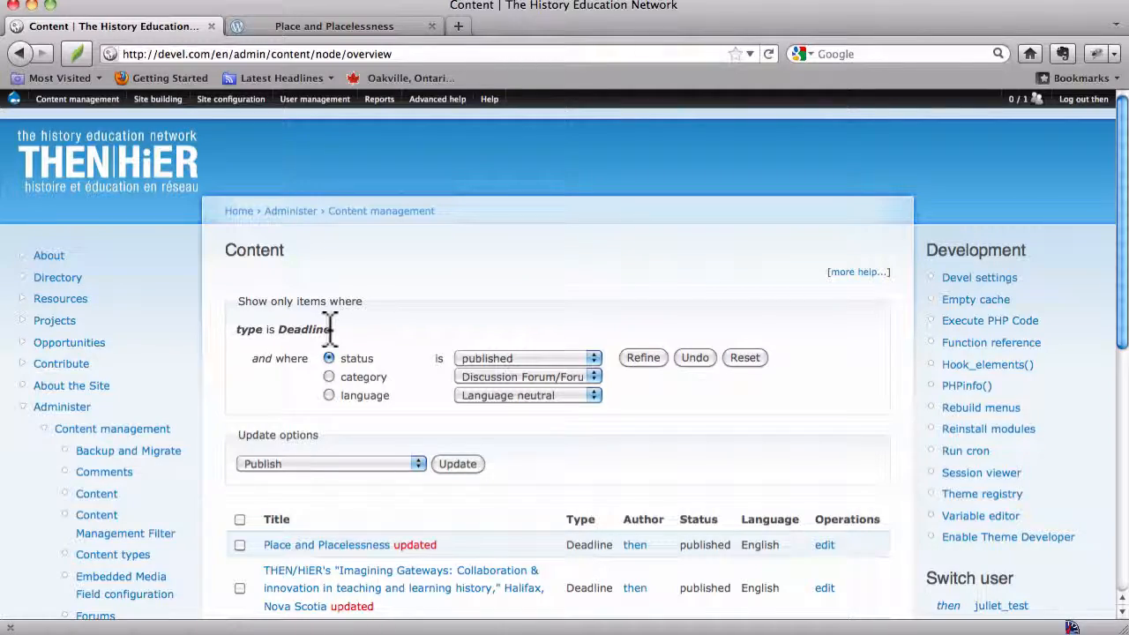
{"action": "scroll", "coordinate": [331, 334], "scroll_direction": "down", "scroll_amount": 10}
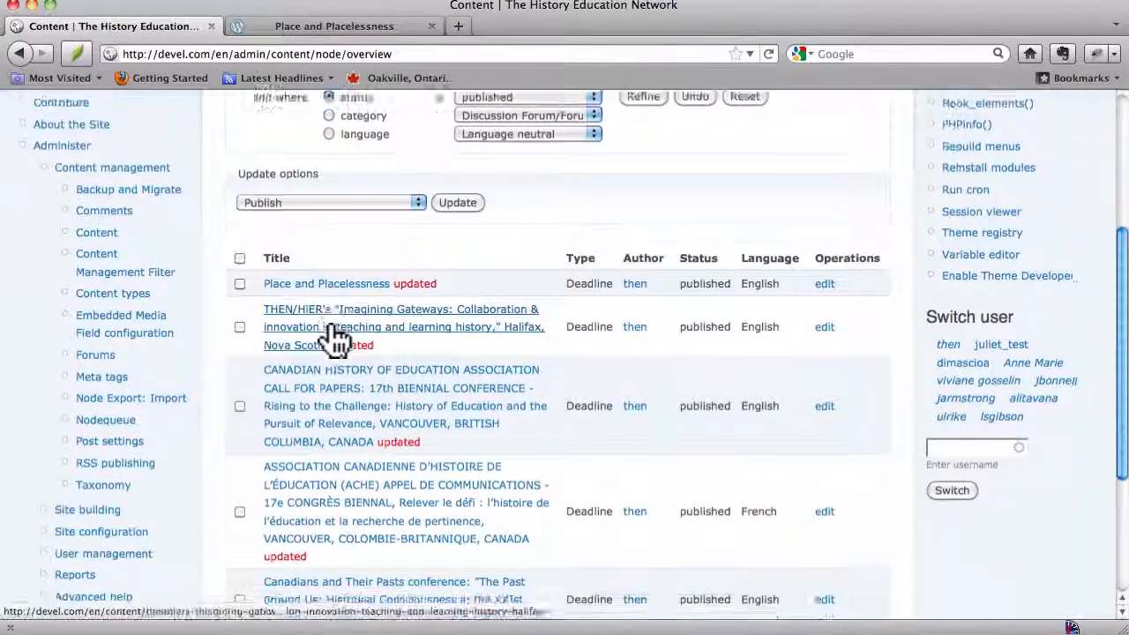
{"action": "scroll", "coordinate": [335, 335], "scroll_direction": "up", "scroll_amount": 6}
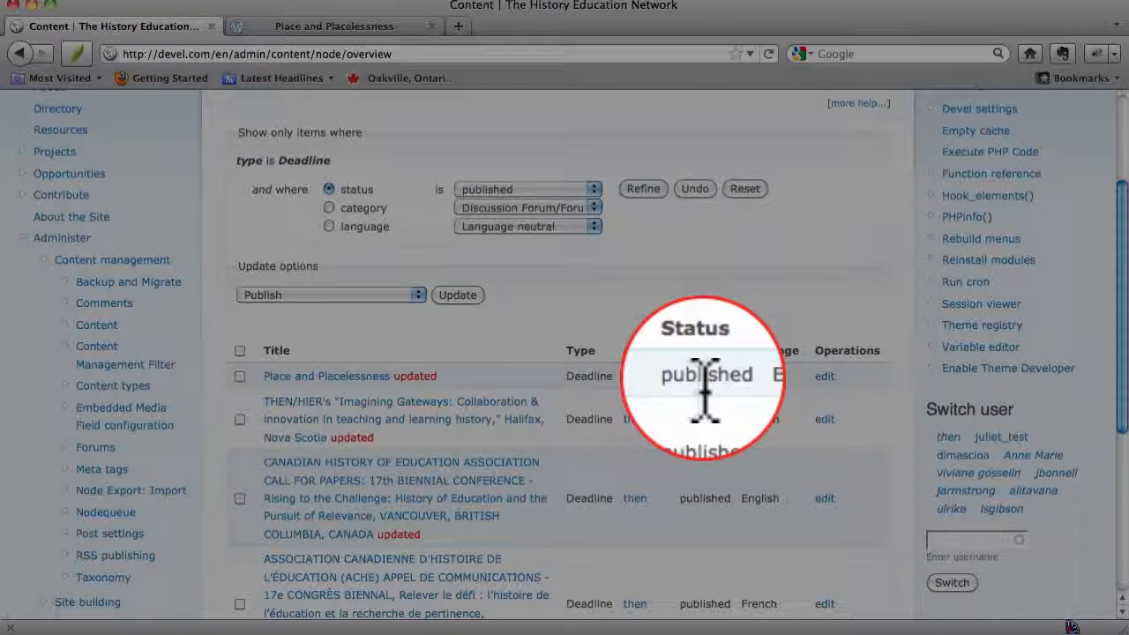
{"action": "scroll", "coordinate": [701, 375], "scroll_direction": "up", "scroll_amount": 3}
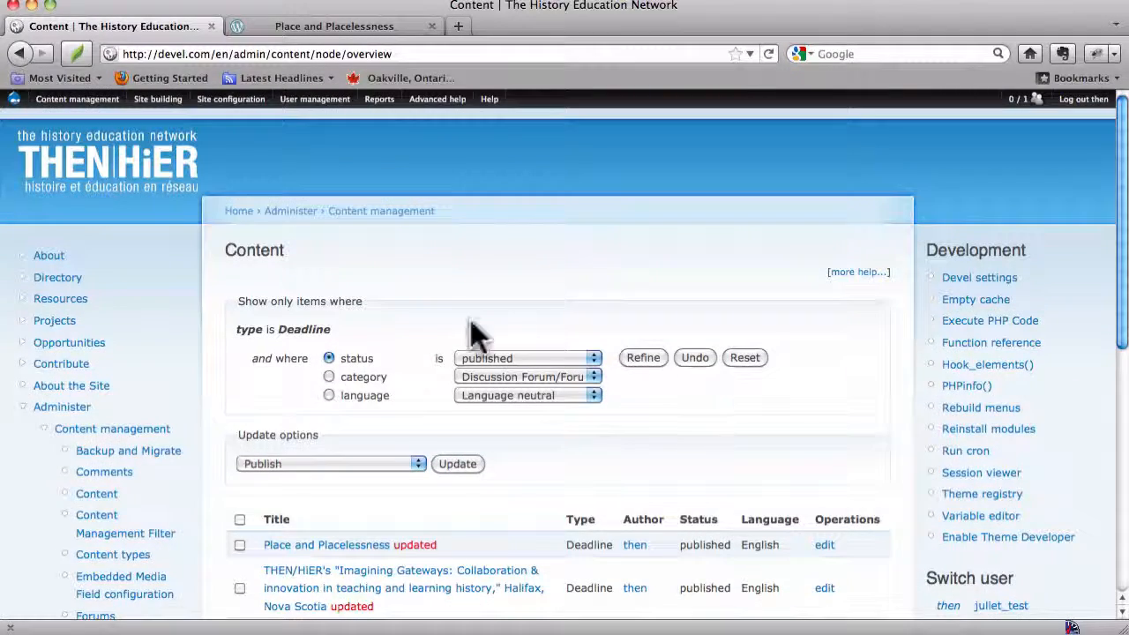
Test the Place and Placelessness link in the home page's Deadlines list and return to the home page.
{"action": "left_click", "coordinate": [123, 180]}
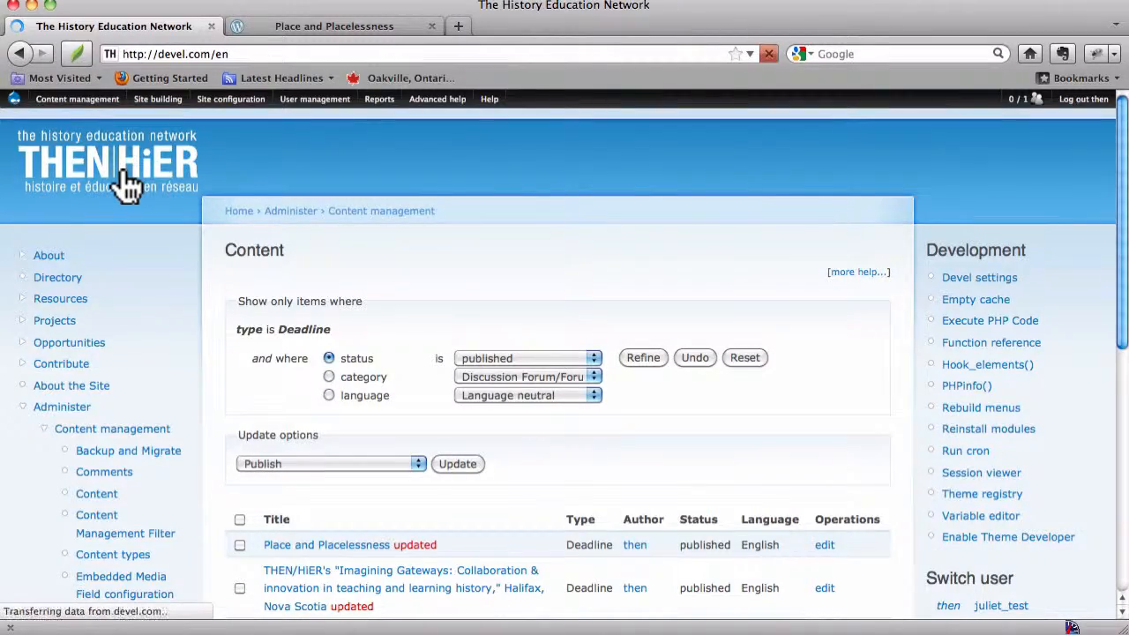
{"action": "scroll", "coordinate": [120, 167], "scroll_direction": "down", "scroll_amount": 10}
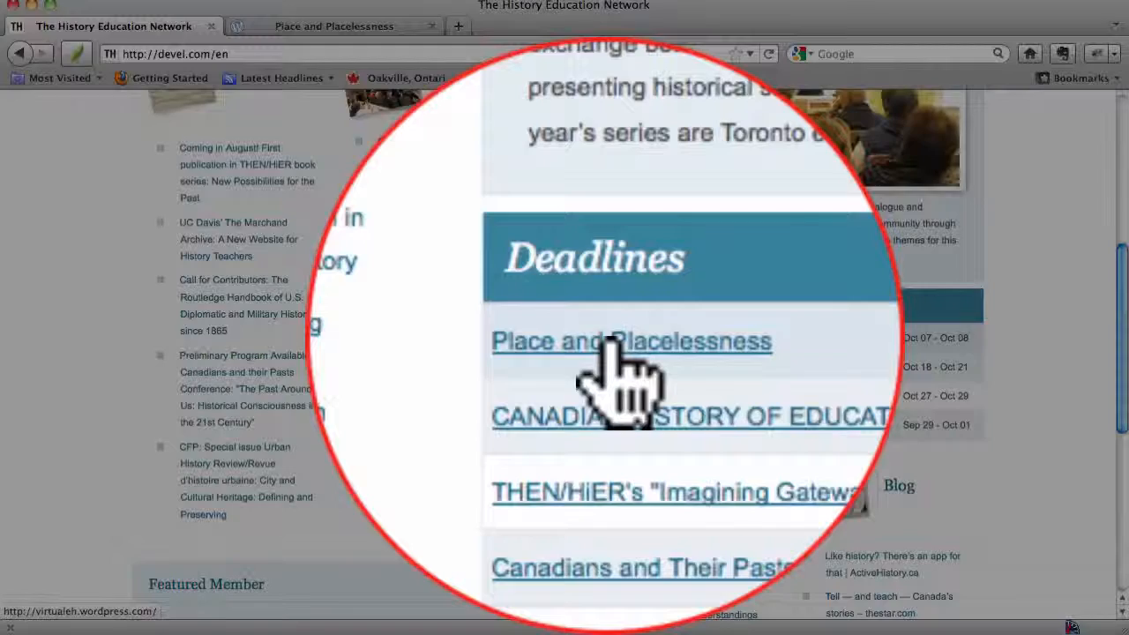
{"action": "left_click", "coordinate": [609, 344]}
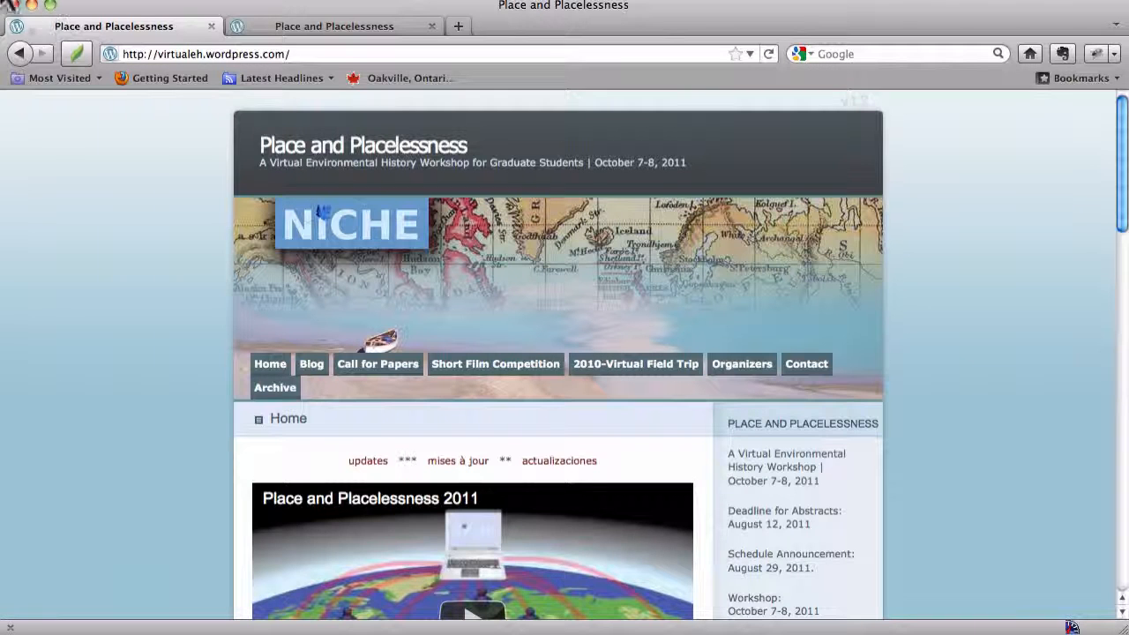
{"action": "left_click", "coordinate": [18, 53]}
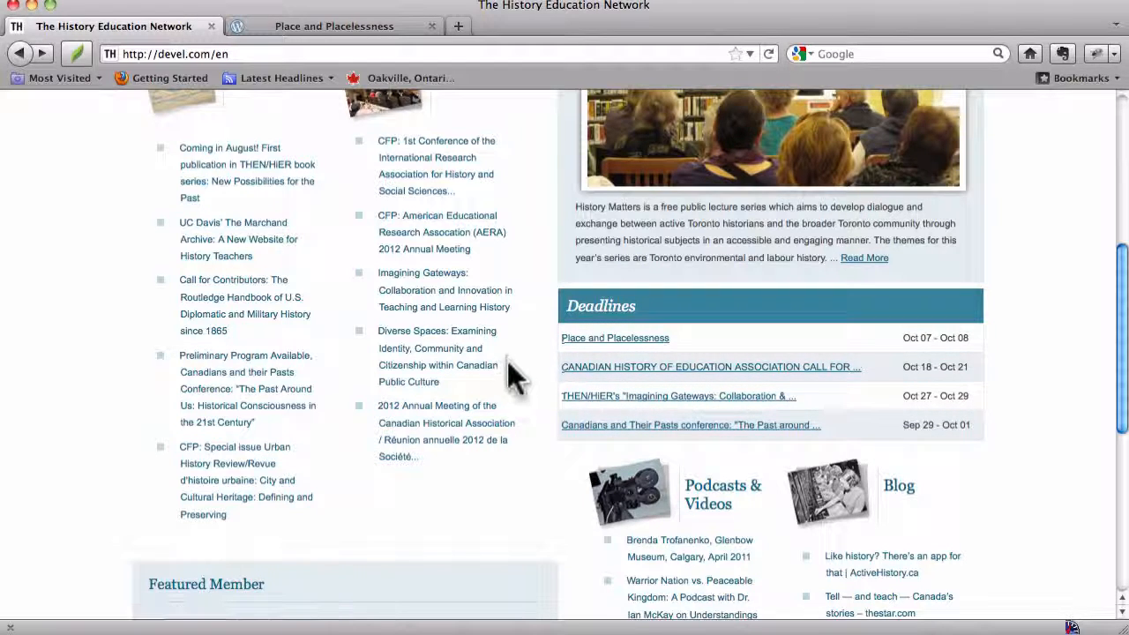
{"action": "scroll", "coordinate": [508, 355], "scroll_direction": "up", "scroll_amount": 5}
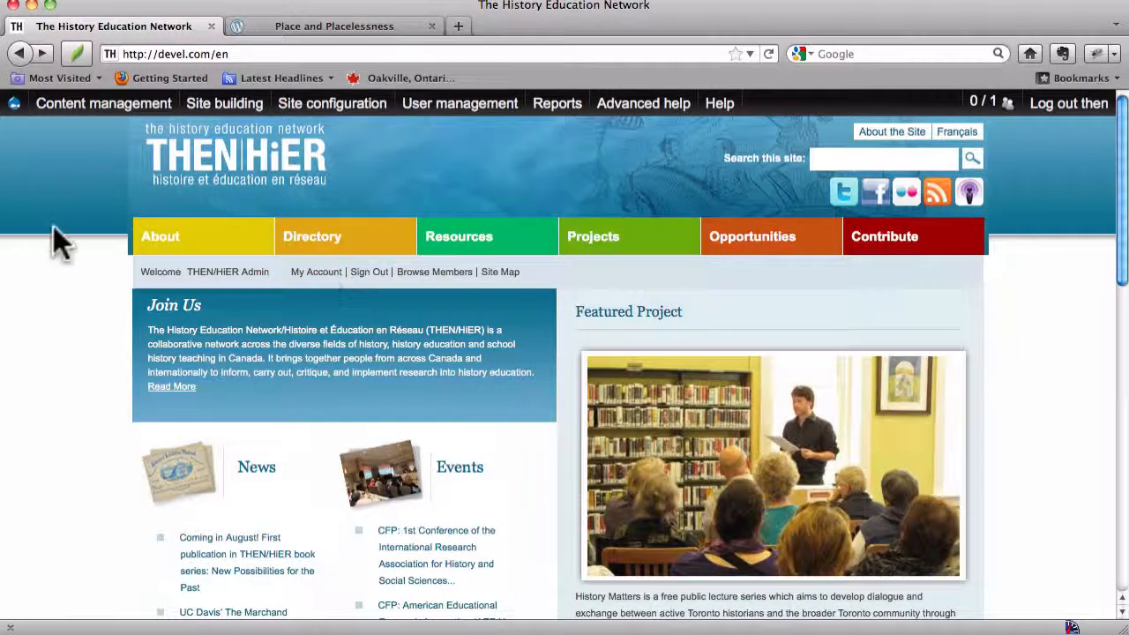
View the Deadlines queue from the Nodequeue list in content management.
{"action": "mouse_move", "coordinate": [77, 106]}
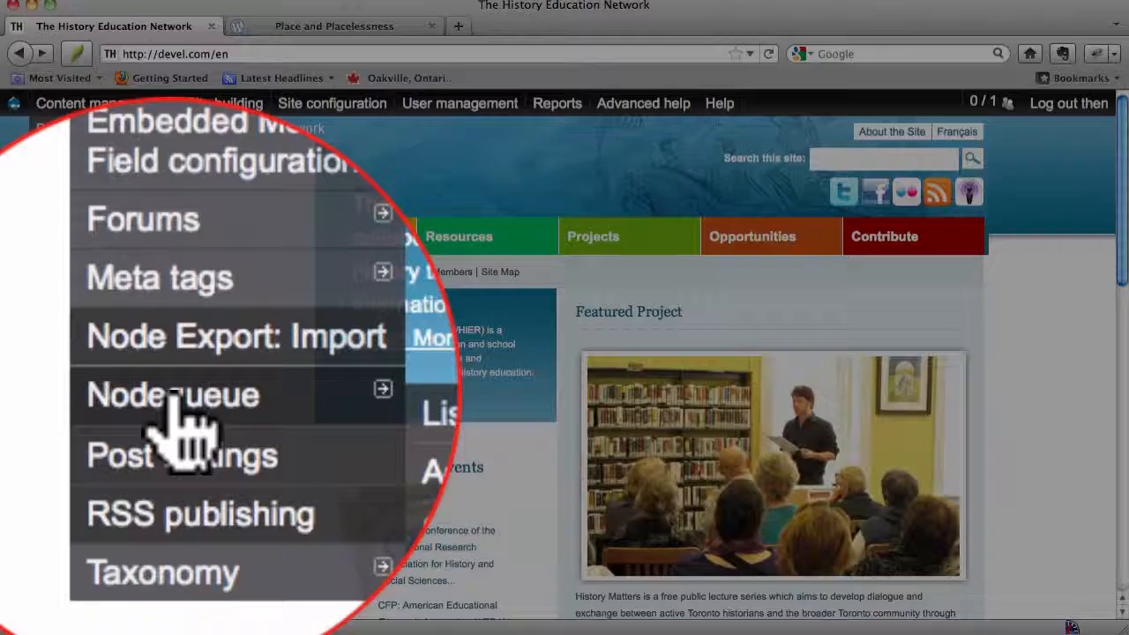
{"action": "mouse_move", "coordinate": [89, 411]}
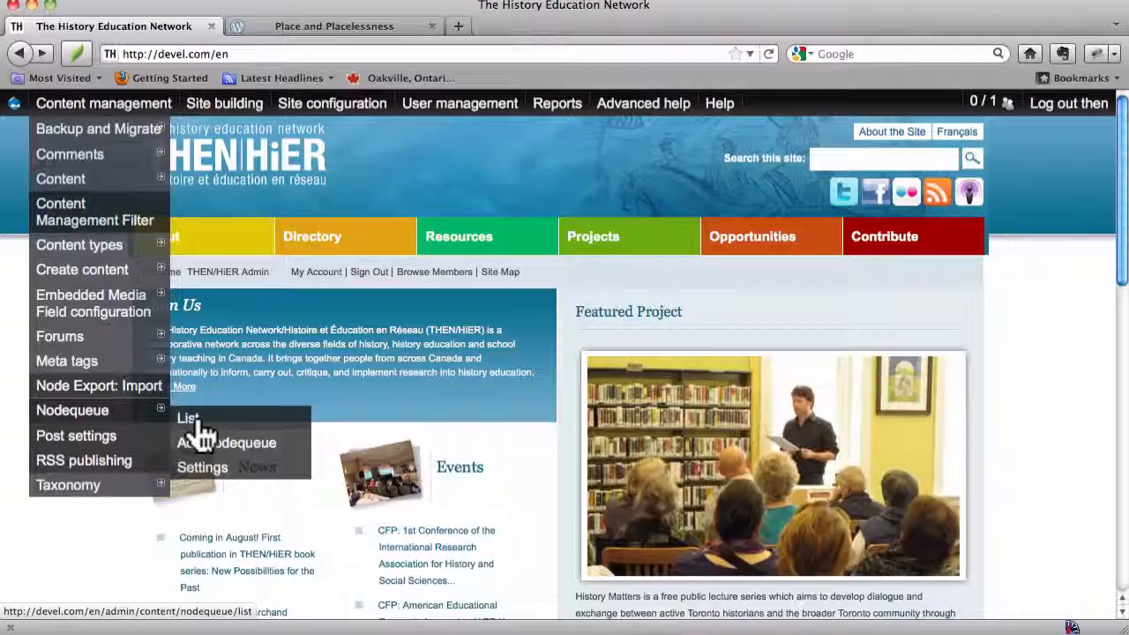
{"action": "left_click", "coordinate": [194, 420]}
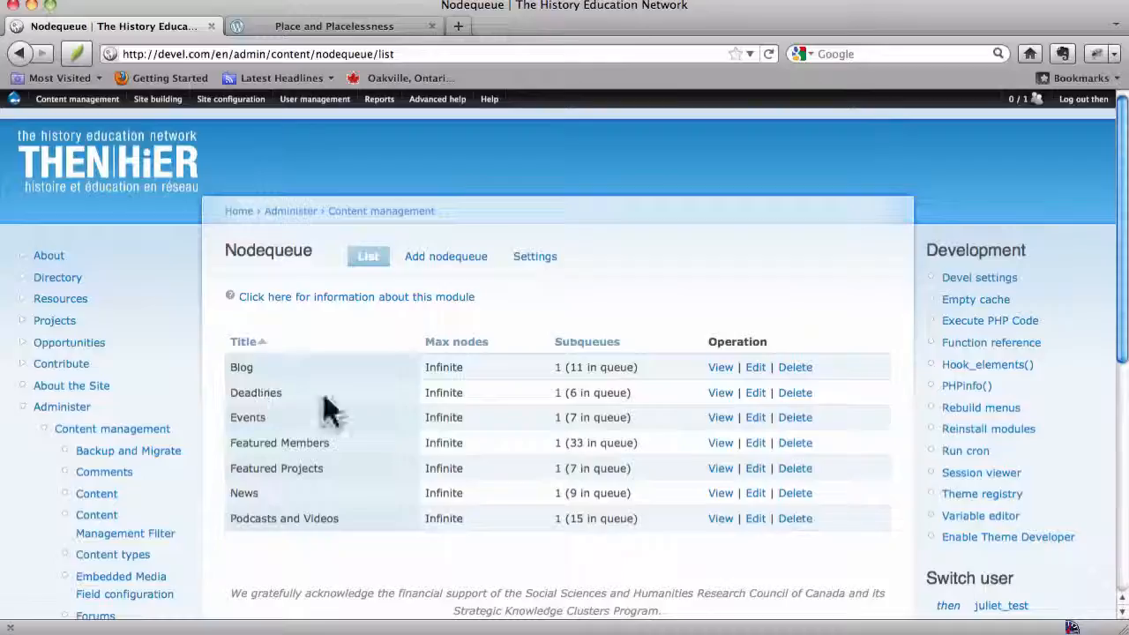
{"action": "left_click", "coordinate": [719, 394]}
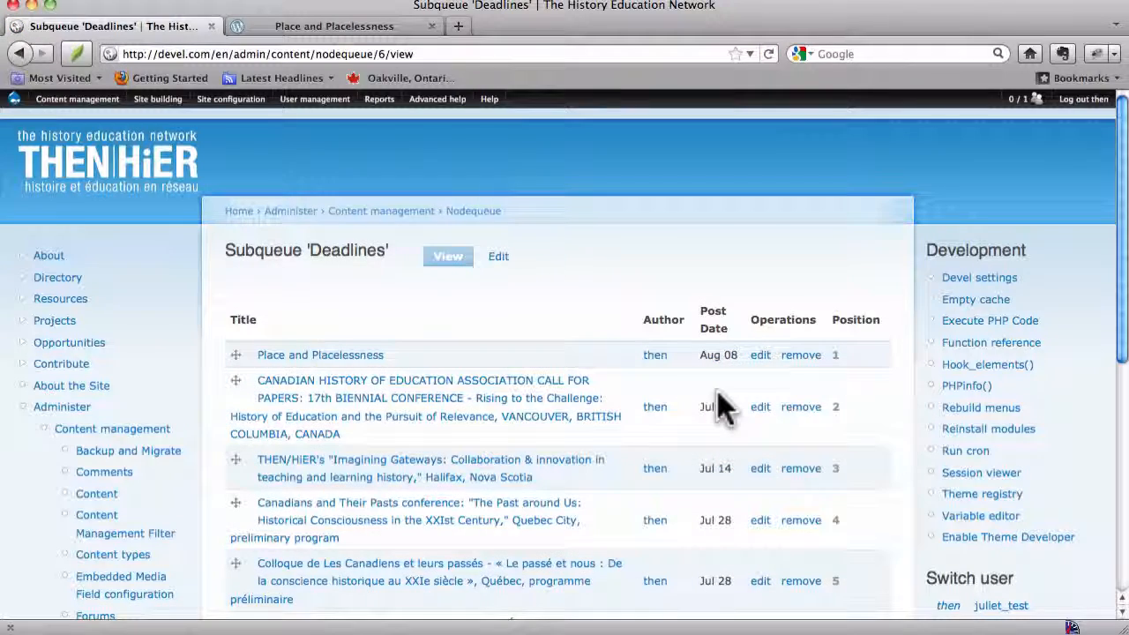
{"action": "right_click", "coordinate": [717, 391]}
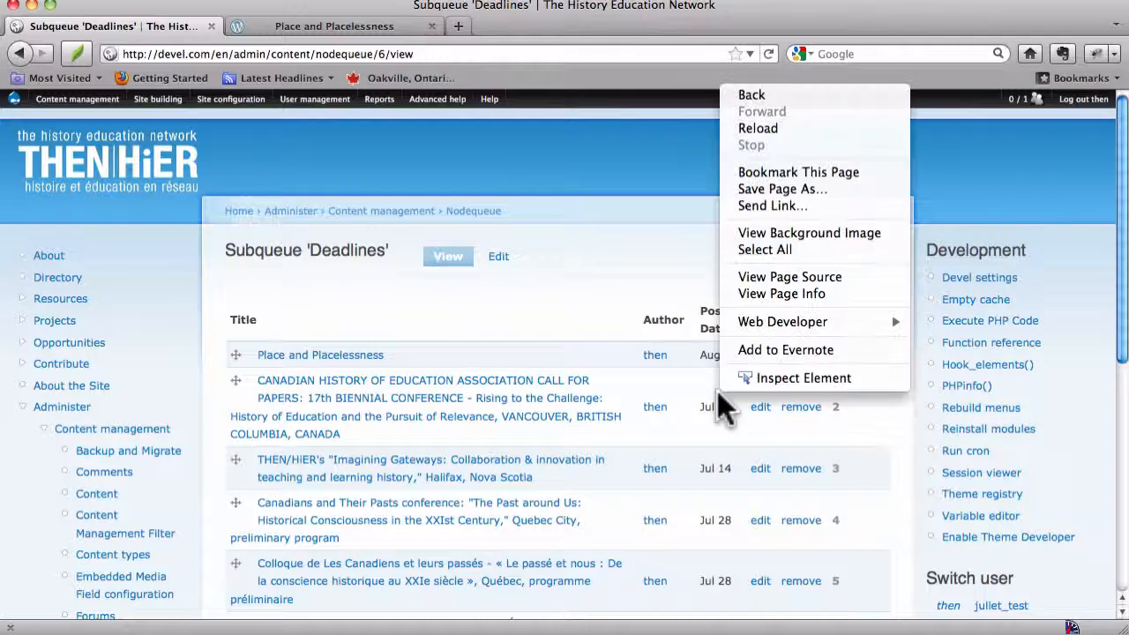
{"action": "left_click", "coordinate": [567, 322]}
{"action": "scroll", "coordinate": [568, 309], "scroll_direction": "down", "scroll_amount": 4}
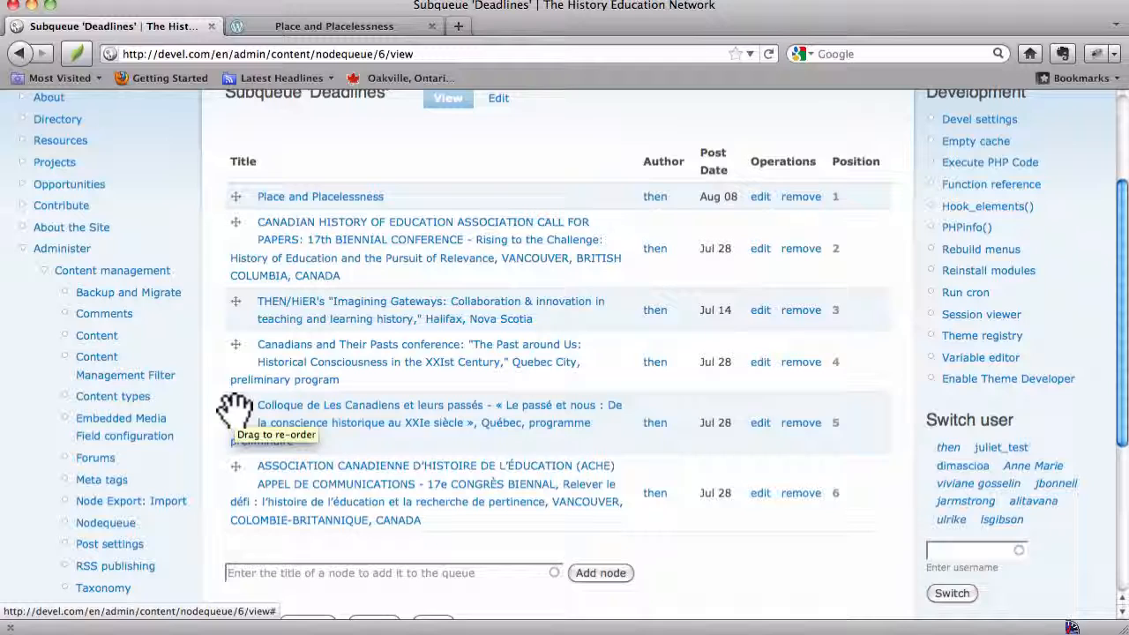
{"action": "mouse_move", "coordinate": [235, 405]}
{"action": "left_mouse_down"}
{"action": "mouse_move", "coordinate": [238, 454]}
{"action": "mouse_move", "coordinate": [232, 335]}
{"action": "mouse_move", "coordinate": [235, 462]}
{"action": "mouse_move", "coordinate": [236, 407]}
{"action": "left_mouse_up"}
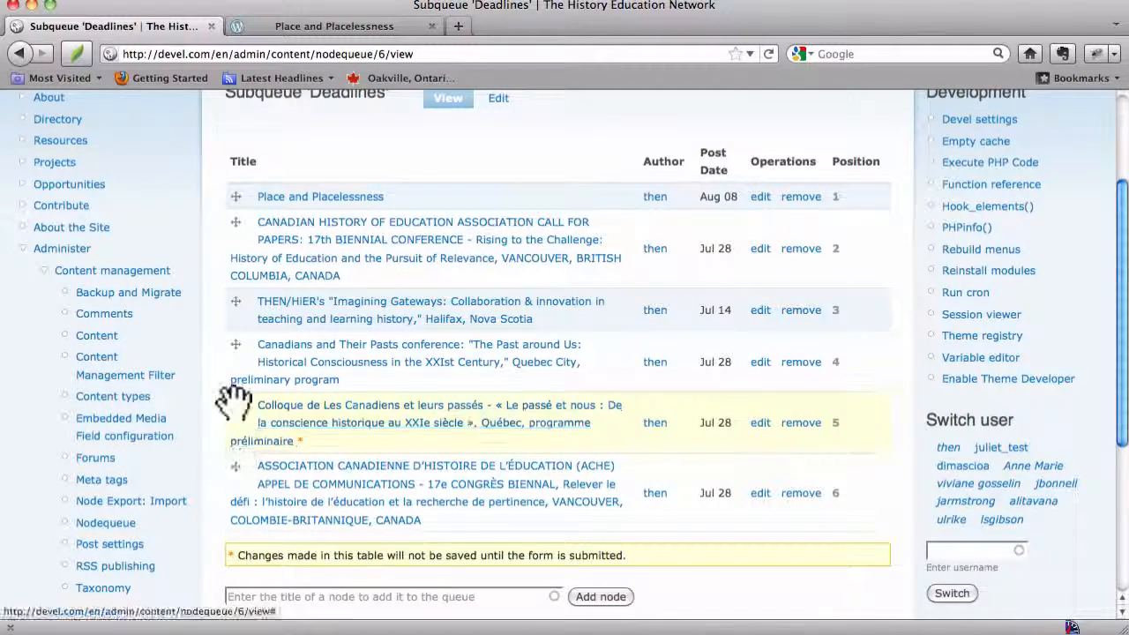
{"action": "mouse_move", "coordinate": [232, 398]}
{"action": "left_mouse_down"}
{"action": "mouse_move", "coordinate": [232, 466]}
{"action": "mouse_move", "coordinate": [229, 392]}
{"action": "left_mouse_up"}
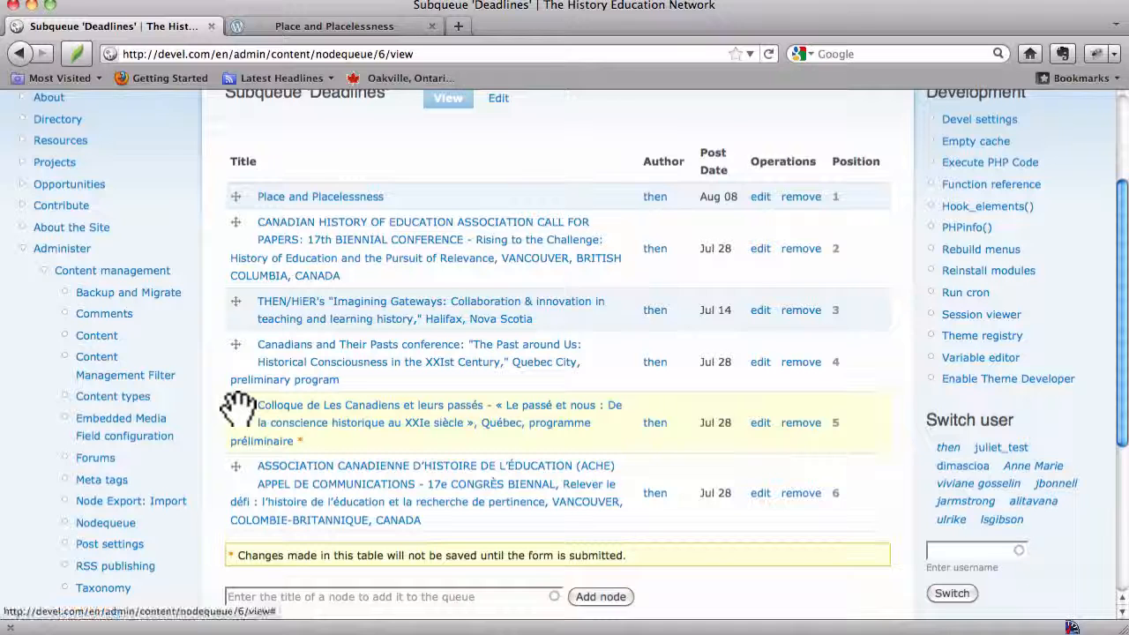
{"action": "left_click_drag", "start_coordinate": [236, 407], "coordinate": [280, 444]}
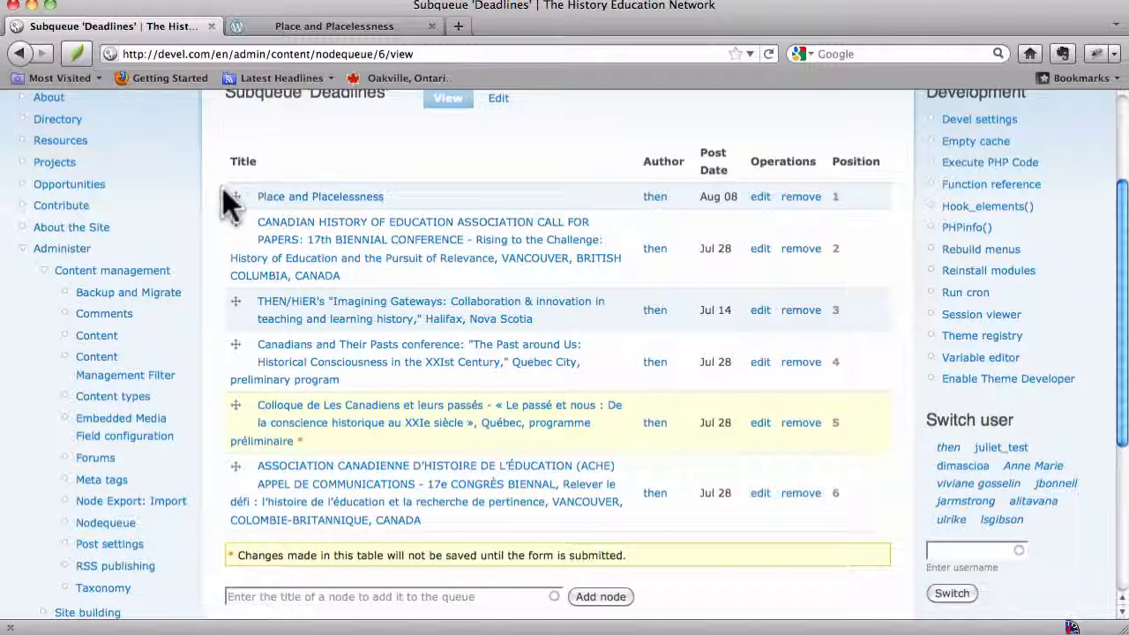
Move Place and Placelessness to position 4 in the Deadlines queue, below the Canadians and Their Pasts conference, and save the order.
{"action": "left_click_drag", "start_coordinate": [235, 197], "coordinate": [234, 361]}
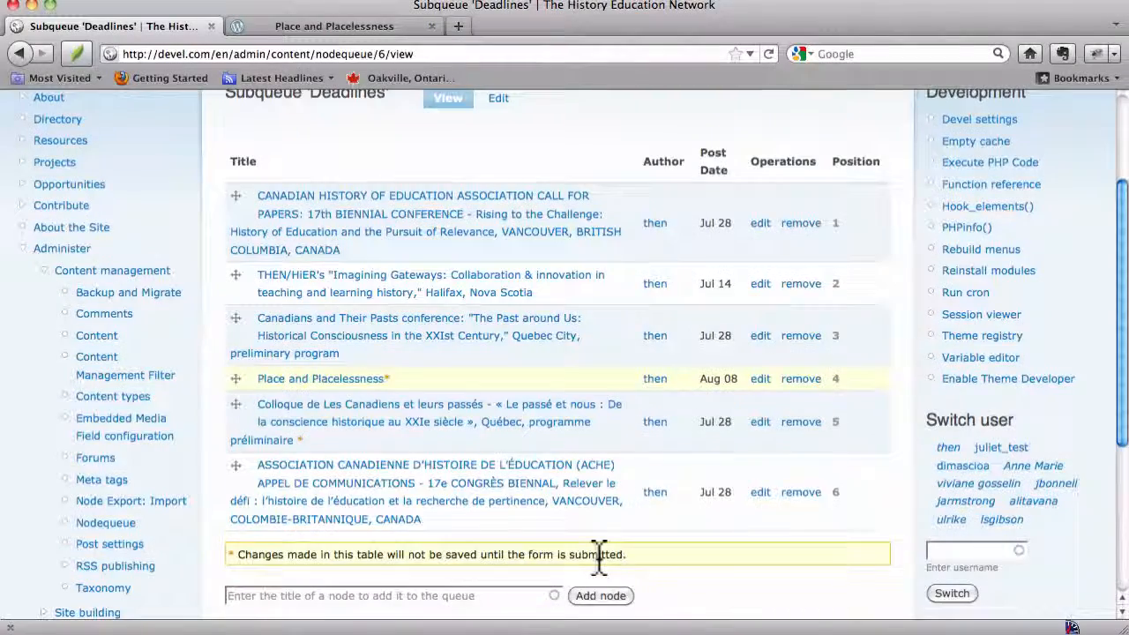
{"action": "scroll", "coordinate": [599, 554], "scroll_direction": "down", "scroll_amount": 3}
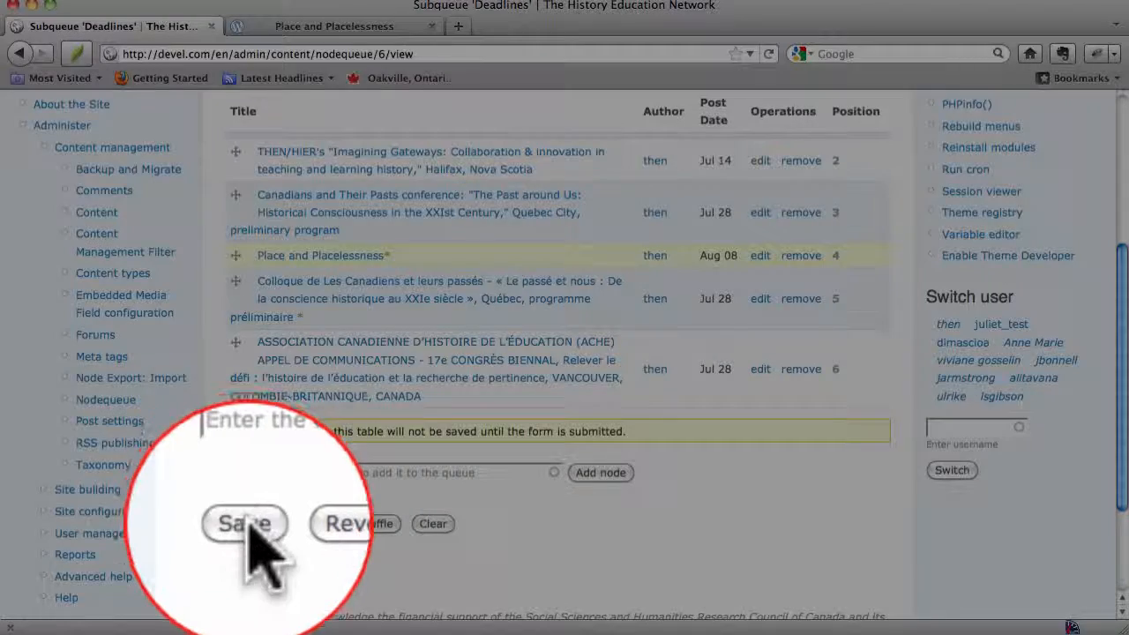
{"action": "left_click", "coordinate": [247, 526]}
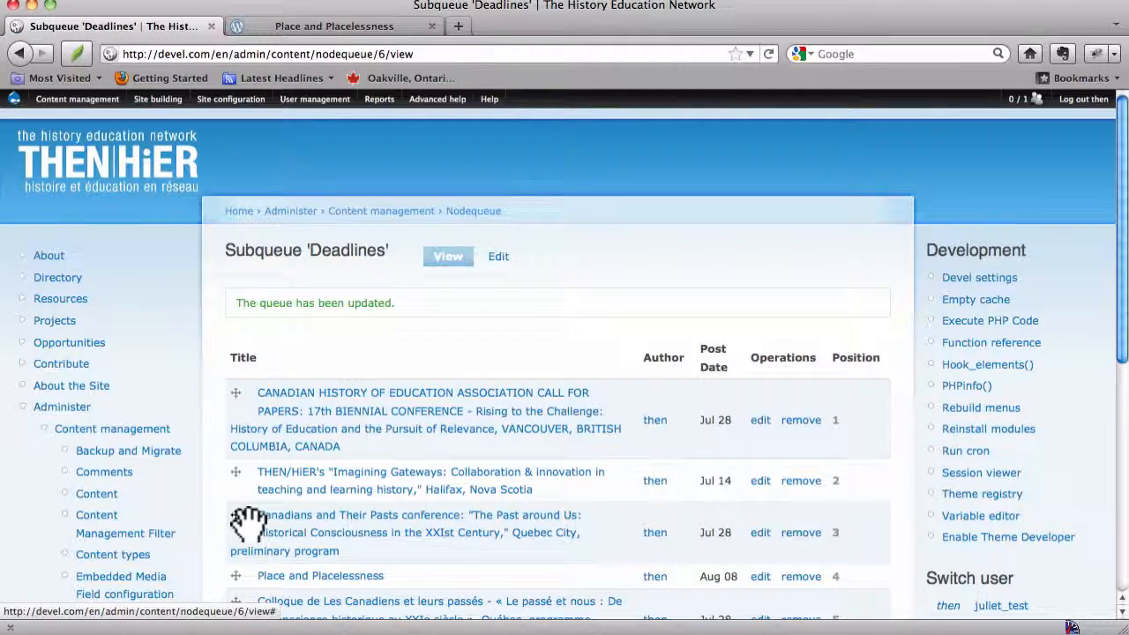
Check the order of the Deadlines list on the English home page and examine Dates limites on the French version at devel.com/fr.
{"action": "left_click", "coordinate": [106, 186]}
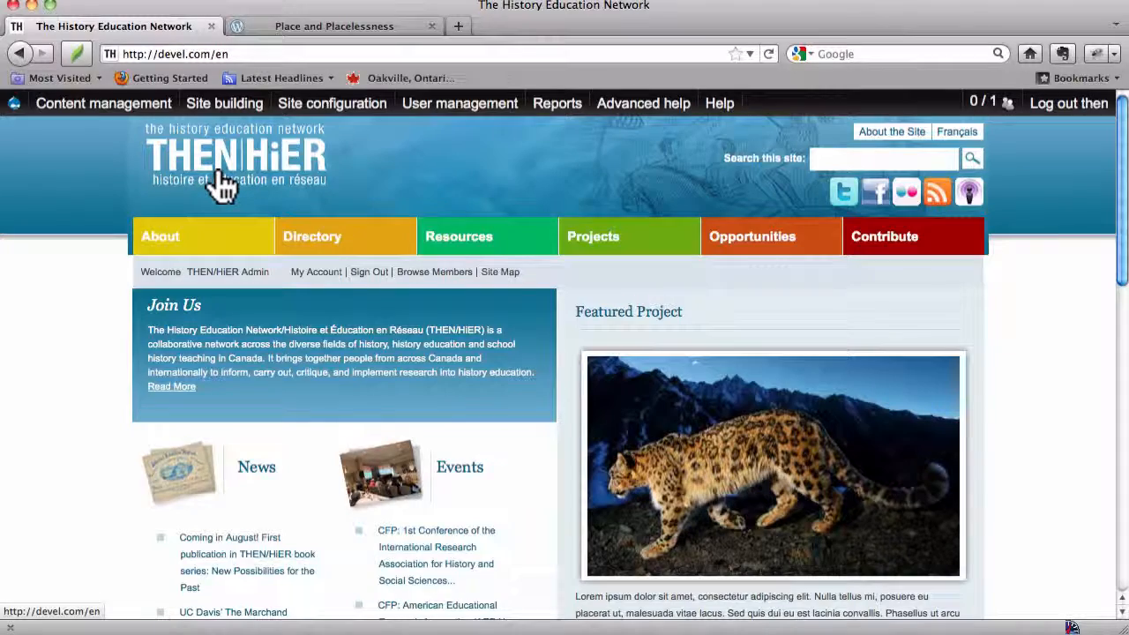
{"action": "scroll", "coordinate": [223, 185], "scroll_direction": "down", "scroll_amount": 8}
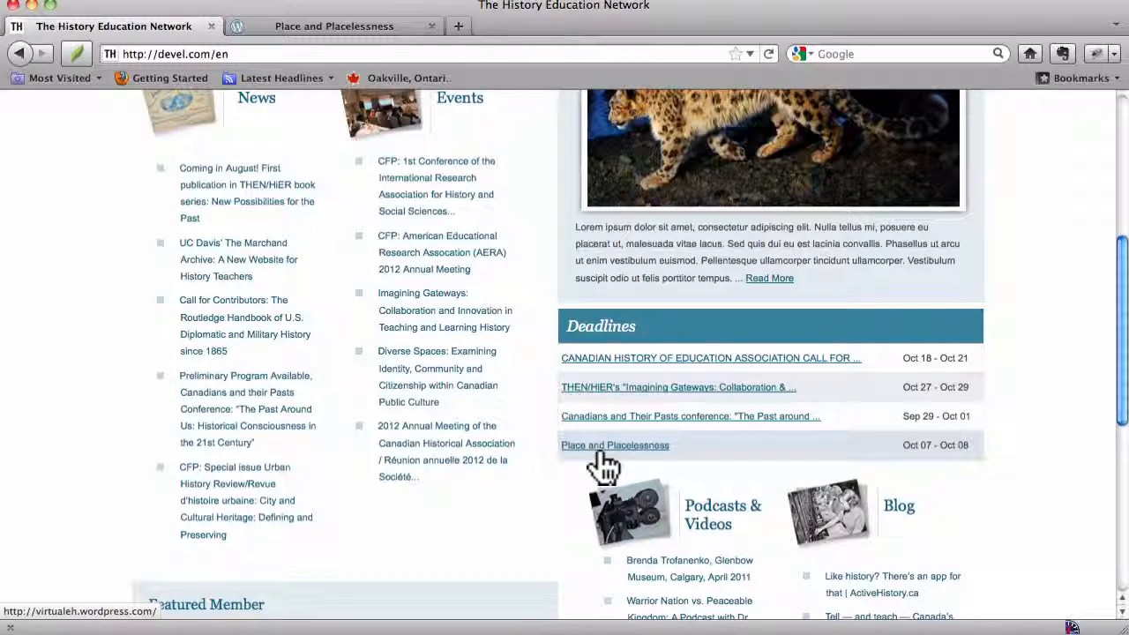
{"action": "left_click", "coordinate": [237, 54]}
{"action": "key", "text": "BackSpace"}
{"action": "key", "text": "BackSpace"}
{"action": "type", "text": "fr"}
{"action": "key", "text": "Return"}
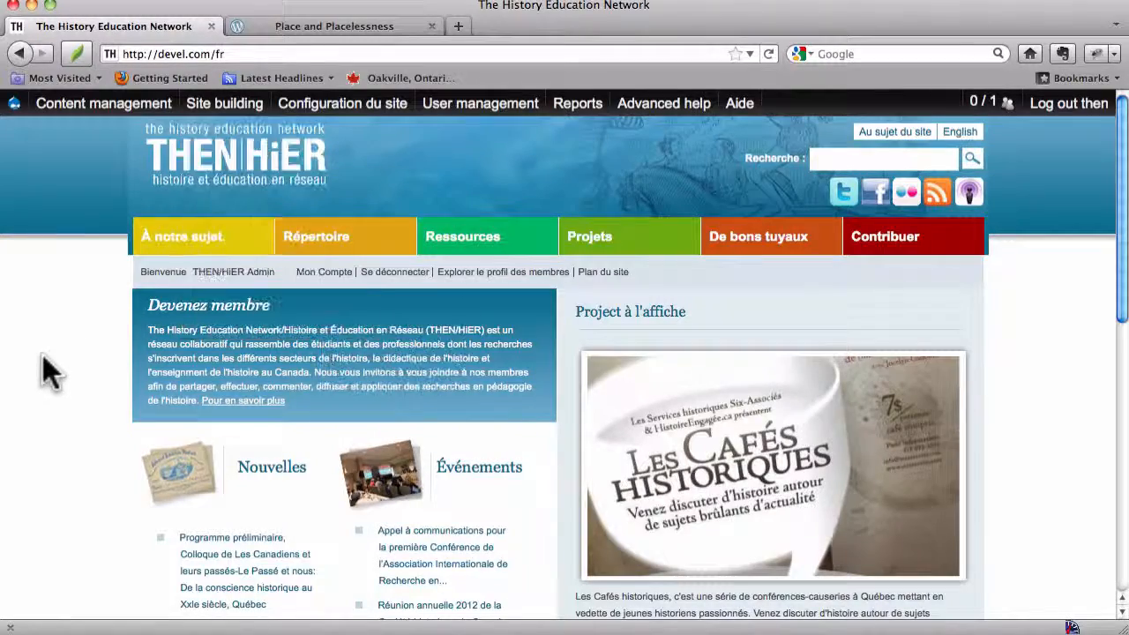
{"action": "scroll", "coordinate": [43, 354], "scroll_direction": "down", "scroll_amount": 8}
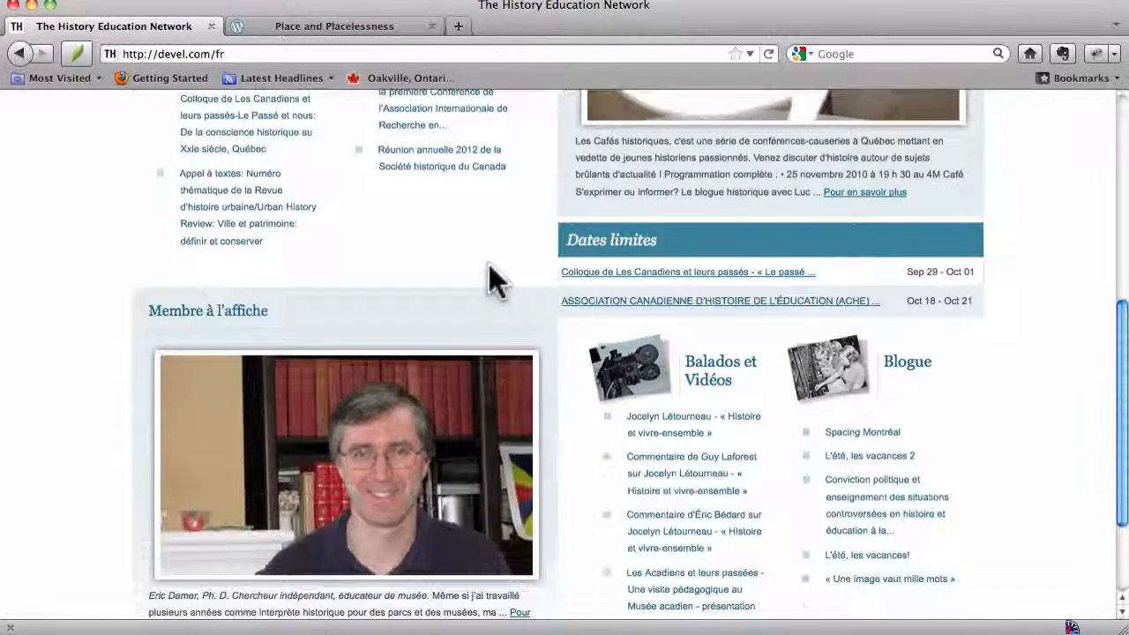
{"action": "scroll", "coordinate": [489, 266], "scroll_direction": "up", "scroll_amount": 5}
{"action": "scroll", "coordinate": [490, 266], "scroll_direction": "down", "scroll_amount": 5}
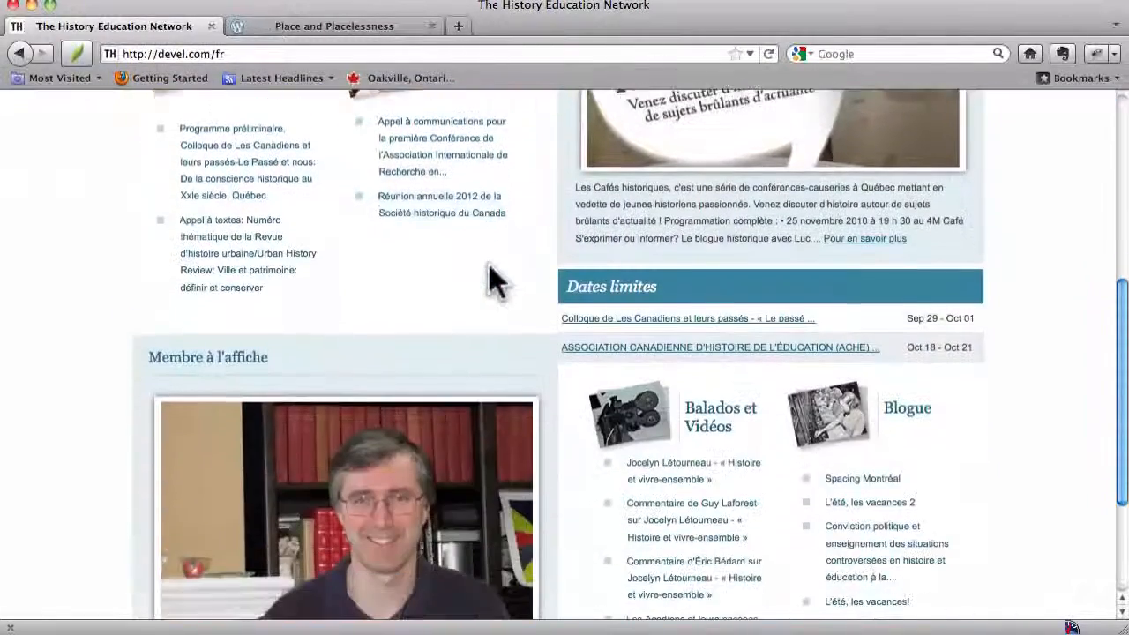